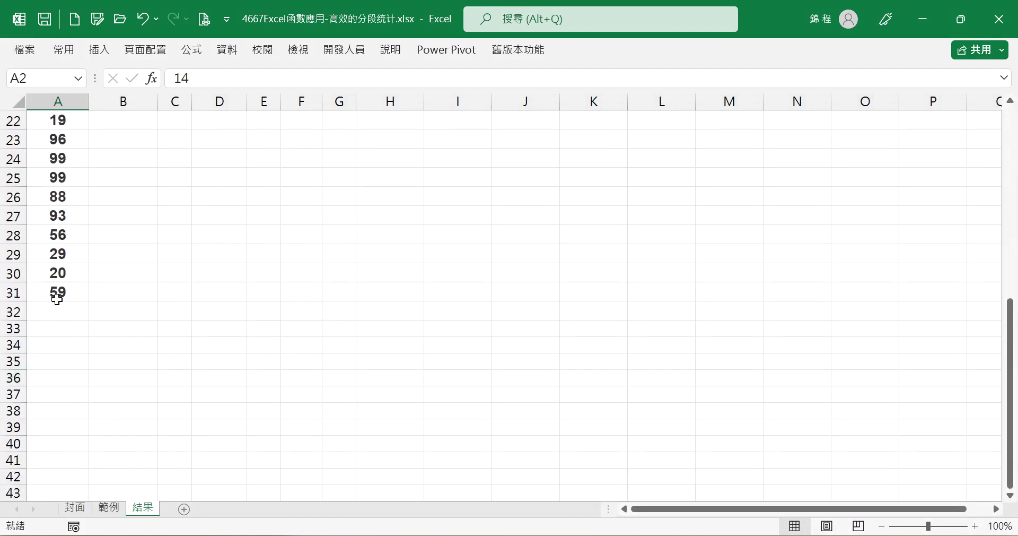
Step: Review the 分段1 score ranges and their counts on the 結果 sheet
{"action": "scroll", "coordinate": [56, 298], "scroll_direction": "up", "scroll_amount": 7}
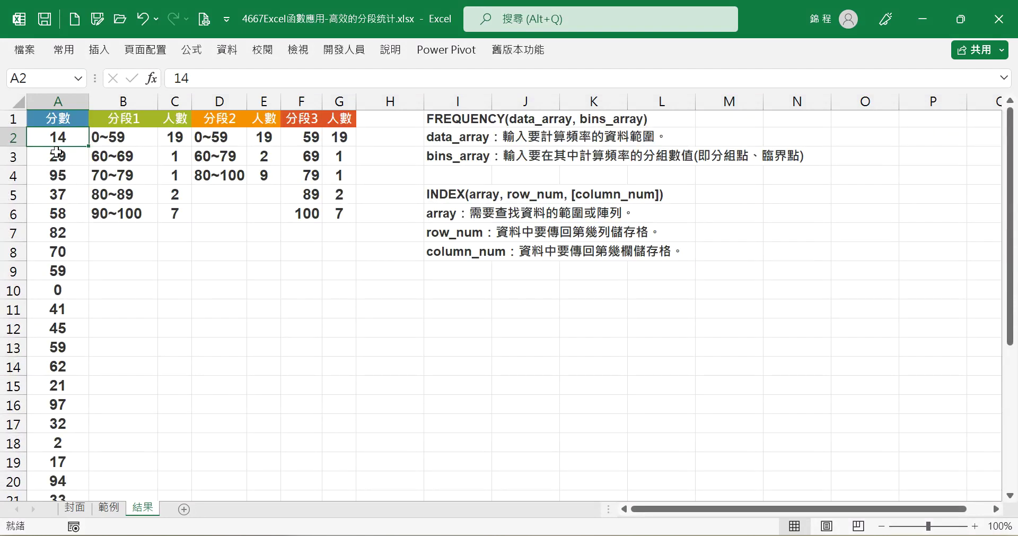
{"action": "left_click", "coordinate": [126, 137]}
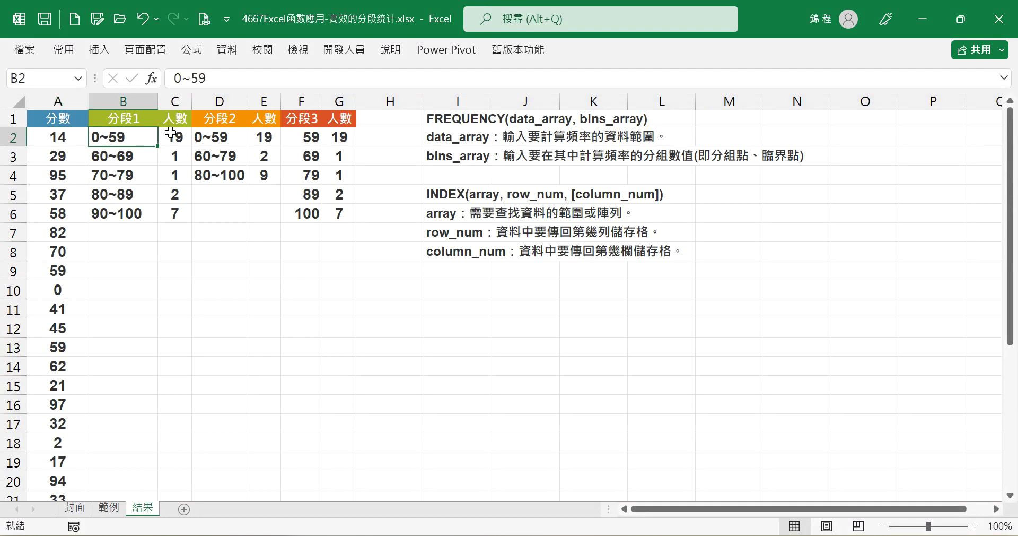
{"action": "left_click", "coordinate": [116, 153]}
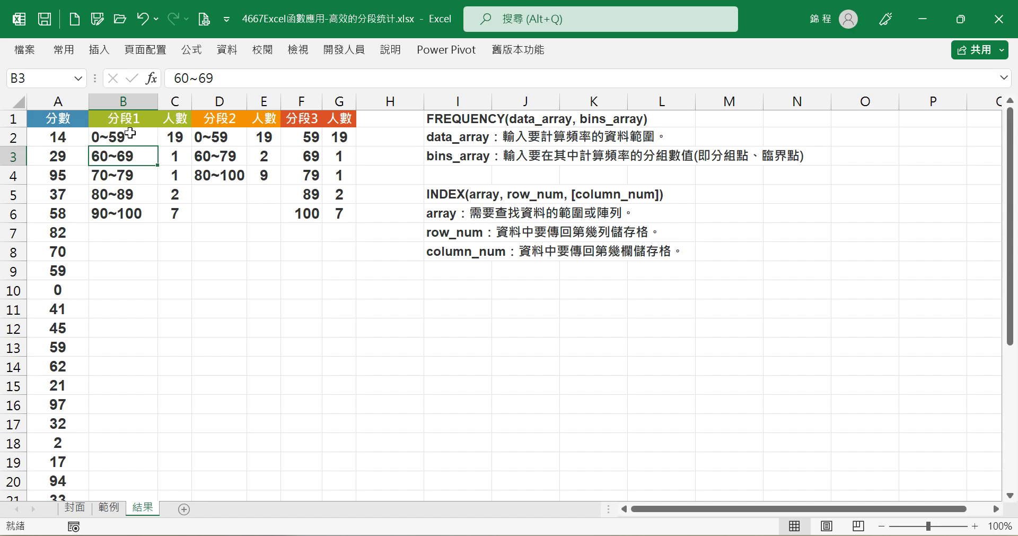
Step: On the 範例 sheet, start a formula in C2 with FREQUENCY nested as the first argument of INDEX
{"action": "left_click", "coordinate": [120, 512]}
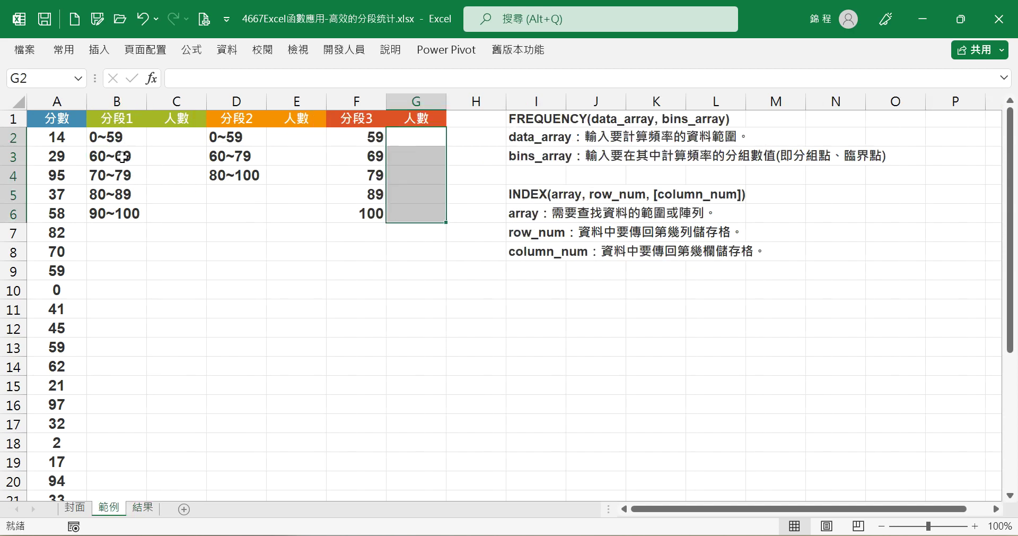
{"action": "left_click", "coordinate": [166, 136]}
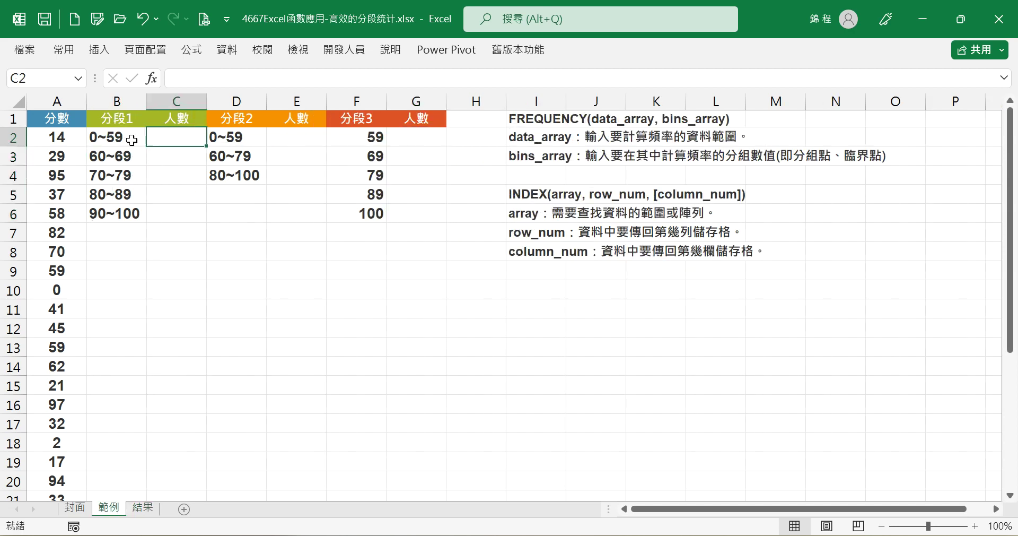
{"action": "type", "text": "="}
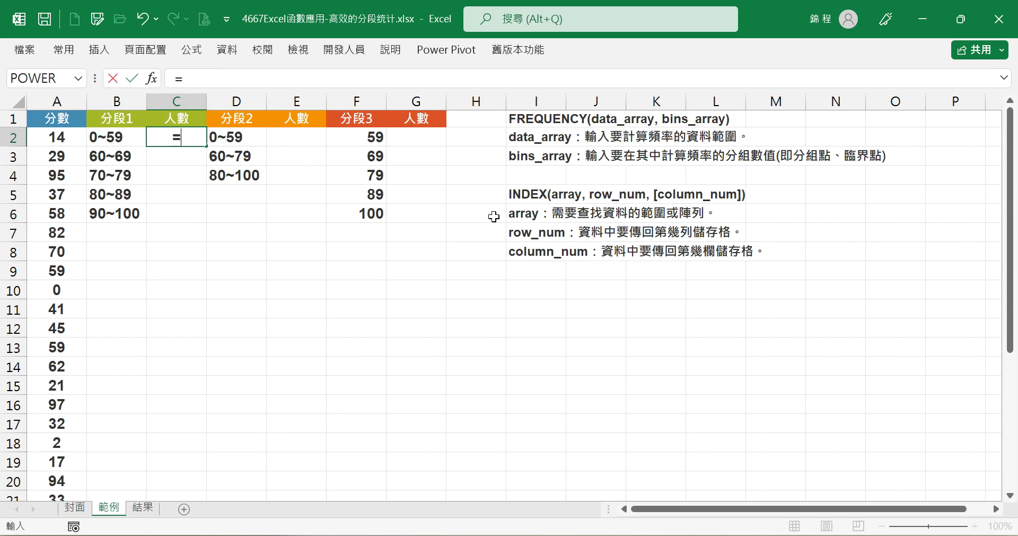
{"action": "type", "text": "IN"}
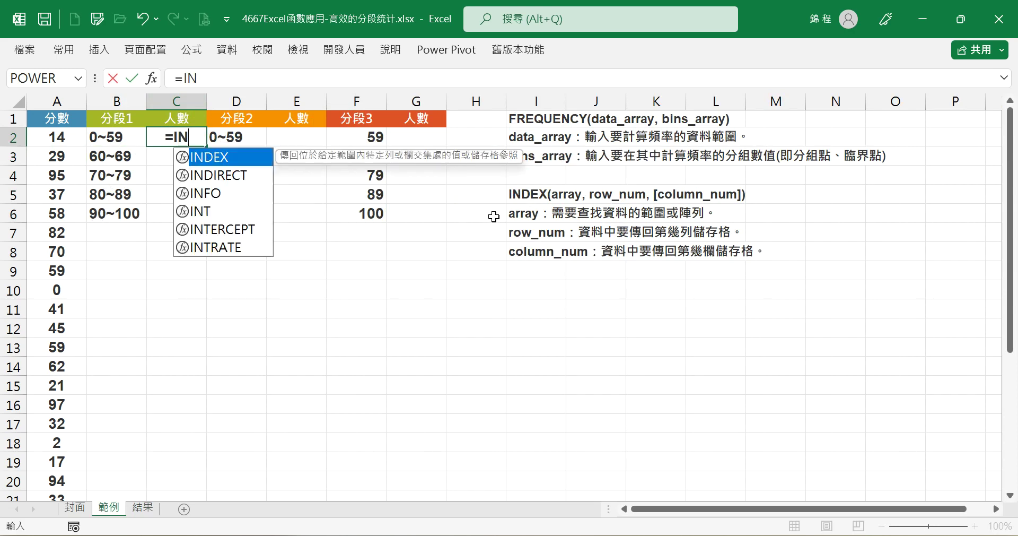
{"action": "type", "text": "DEX("}
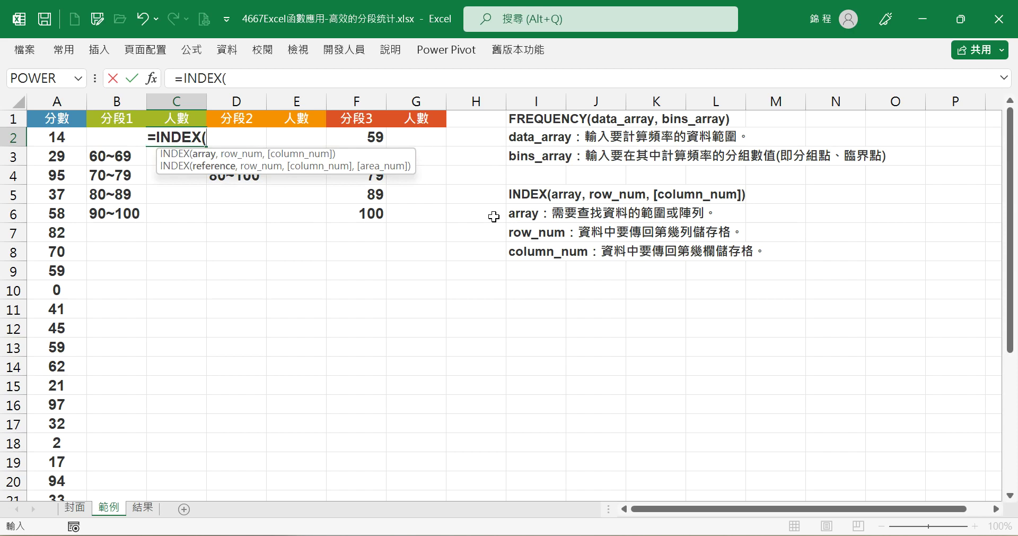
{"action": "type", "text": "FREQ"}
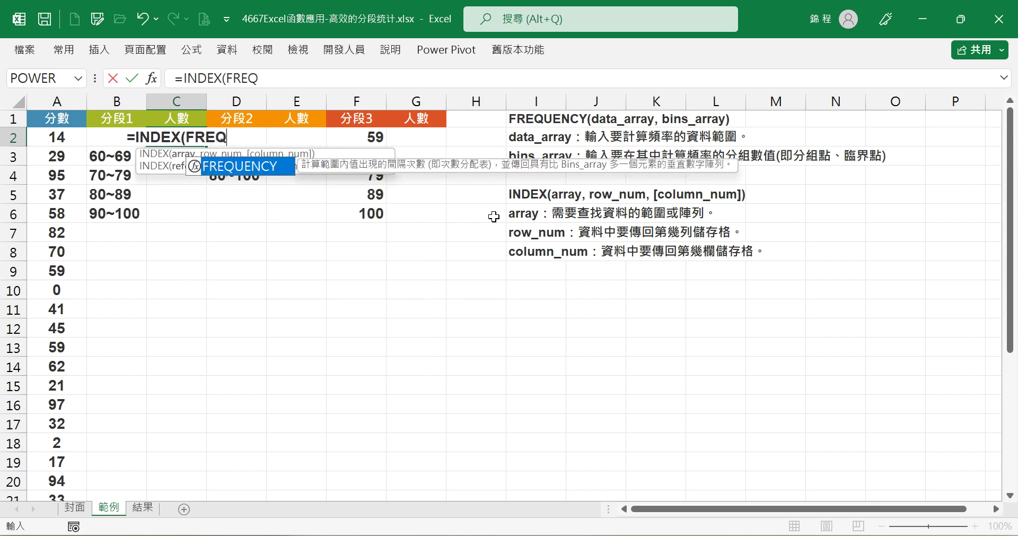
{"action": "type", "text": "UENCY"}
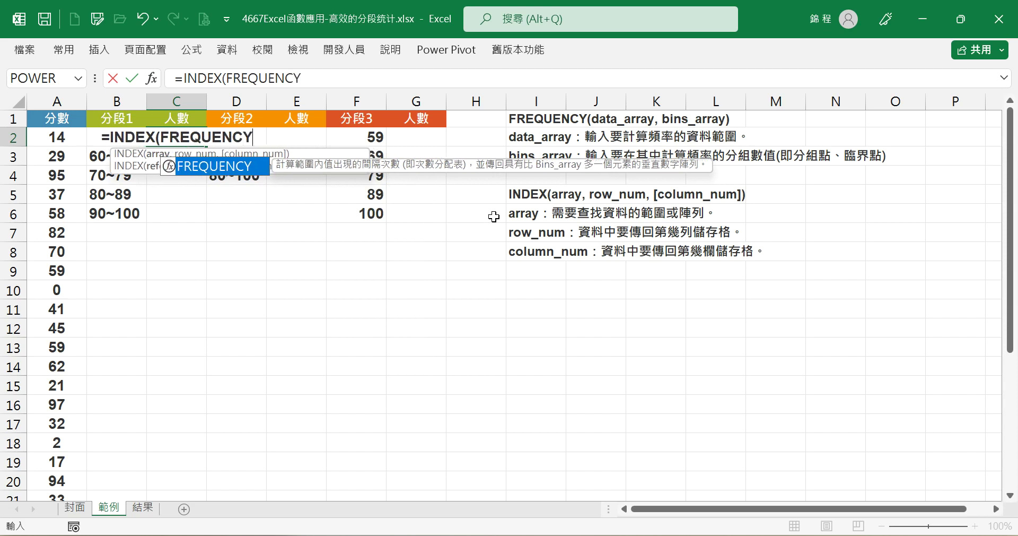
{"action": "type", "text": "("}
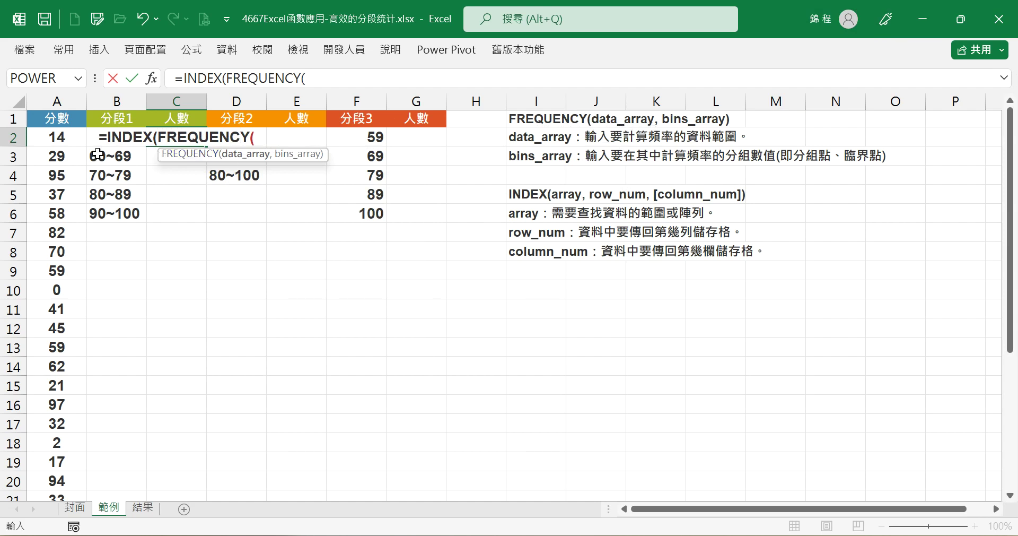
Step: Enter the absolute range $A$2:$A$31 as the data array of FREQUENCY
{"action": "type", "text": "A"}
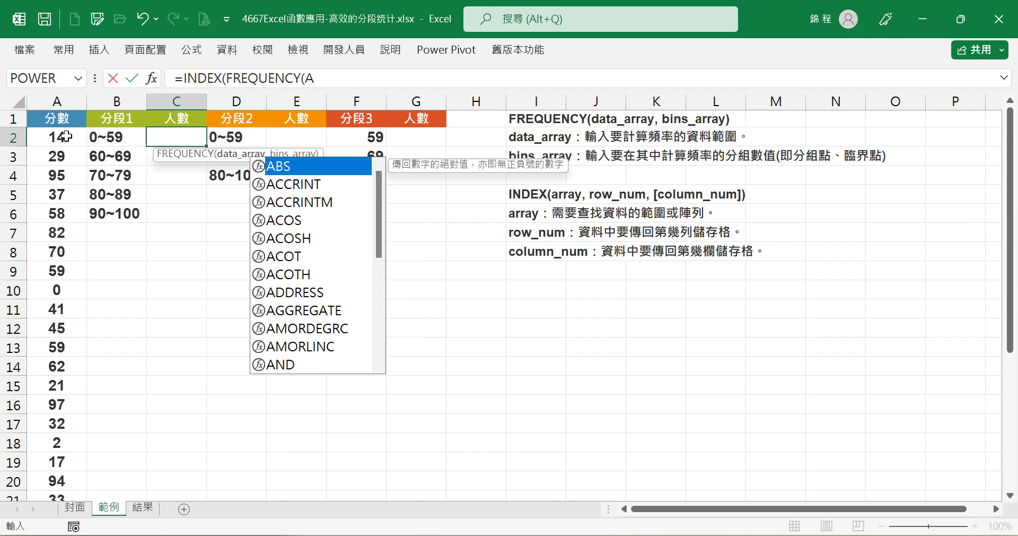
{"action": "type", "text": "2:A31"}
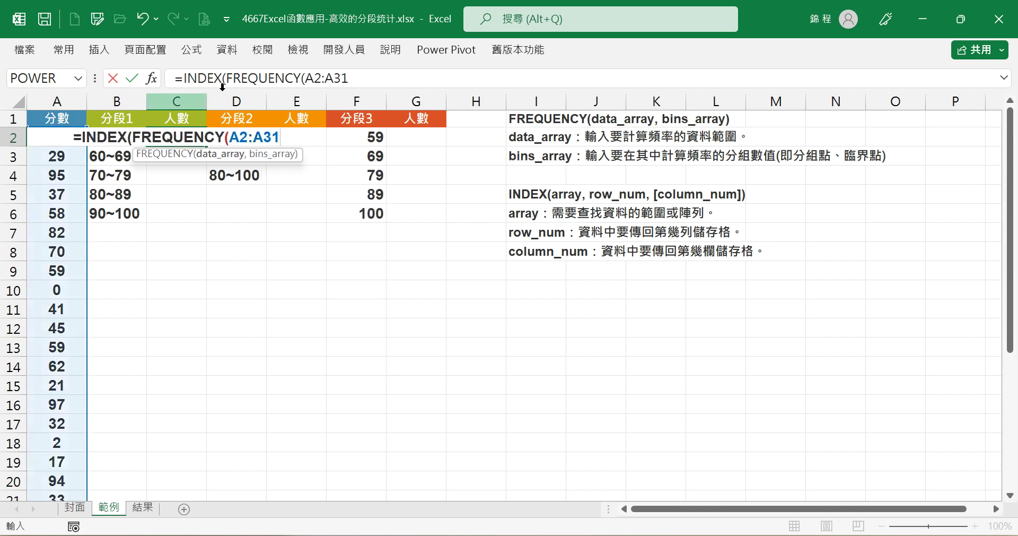
{"action": "key", "text": "F4"}
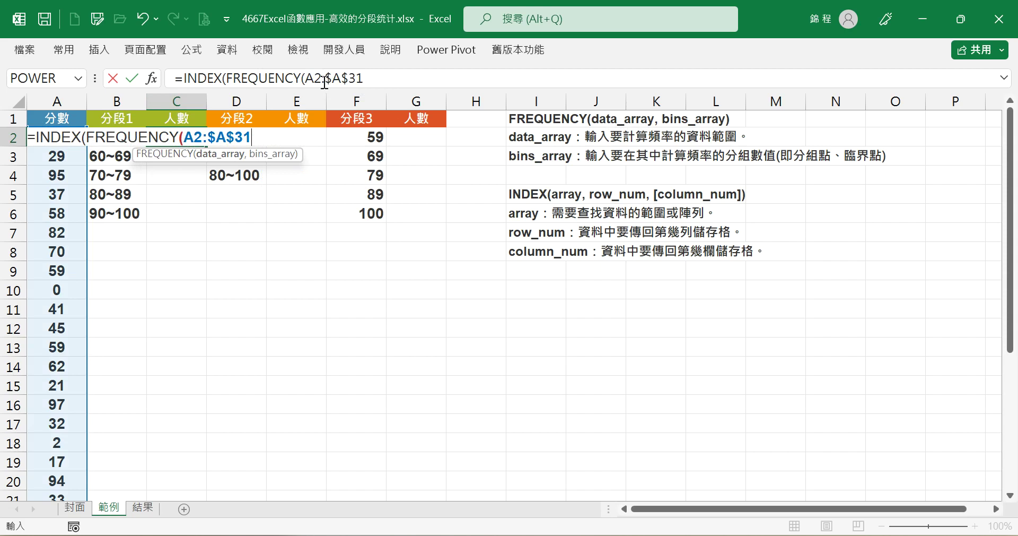
{"action": "left_click", "coordinate": [318, 80]}
{"action": "key", "text": "F4"}
{"action": "left_click", "coordinate": [392, 78]}
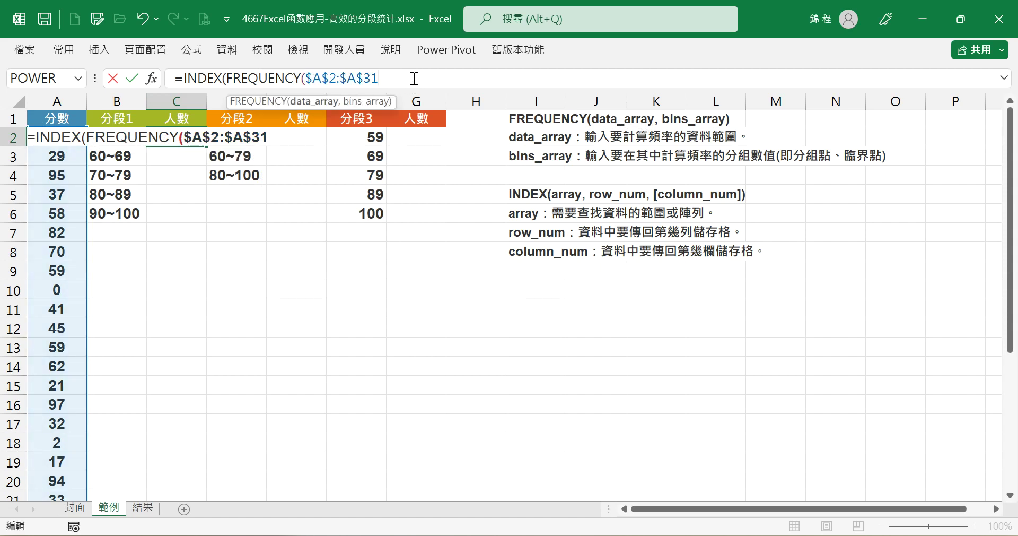
Step: Add {59,69,79,89}+0.99 as the bins array and close the FREQUENCY function
{"action": "type", "text": ","}
{"action": "type", "text": "{"}
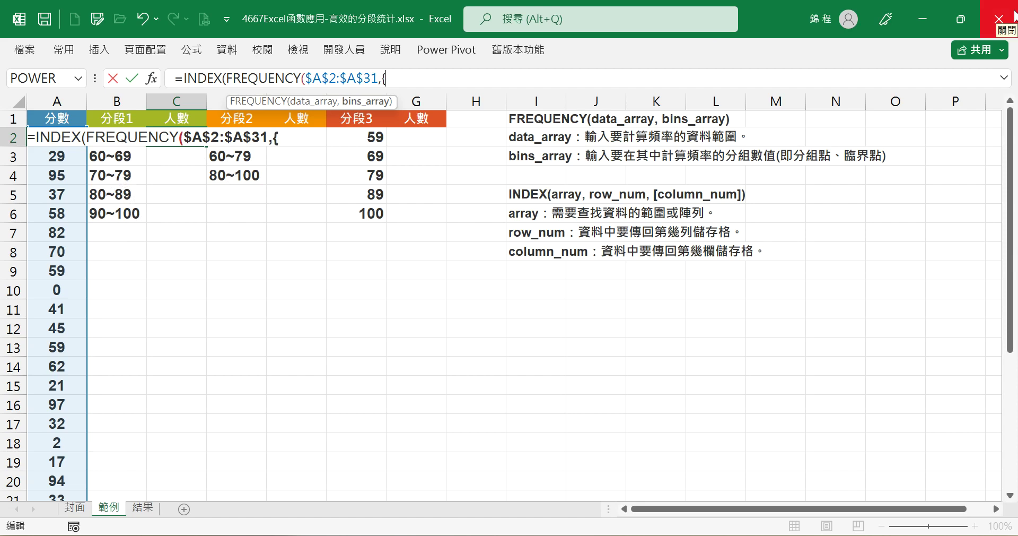
{"action": "type", "text": "59"}
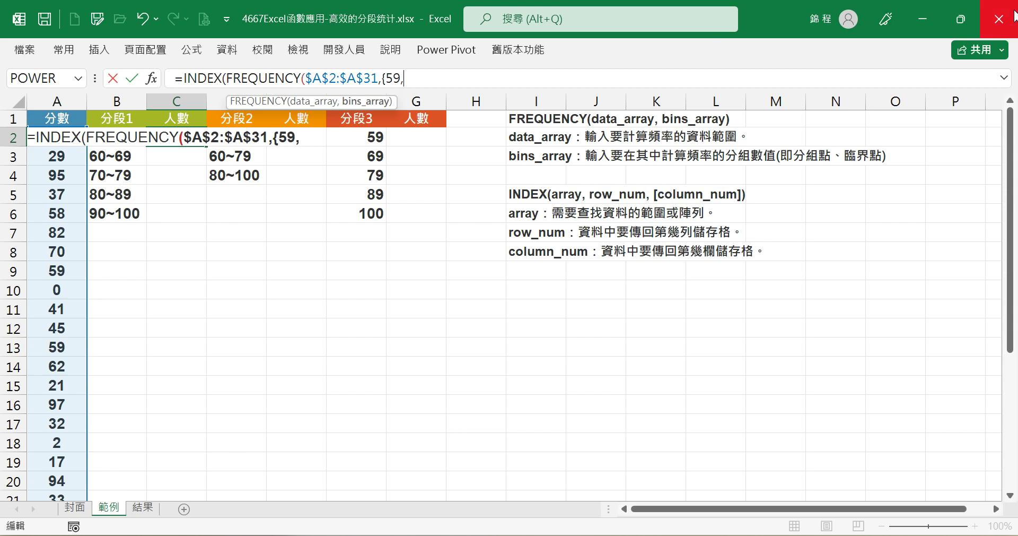
{"action": "type", "text": ",69,79,89"}
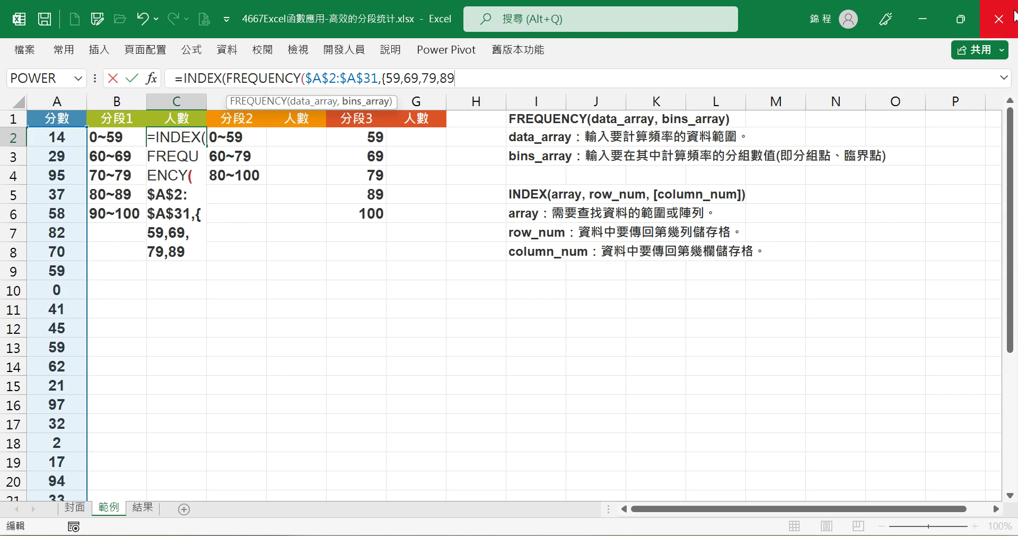
{"action": "type", "text": "}"}
{"action": "type", "text": "+0"}
{"action": "type", "text": ".9"}
{"action": "key", "text": "BackSpace"}
{"action": "type", "text": "99"}
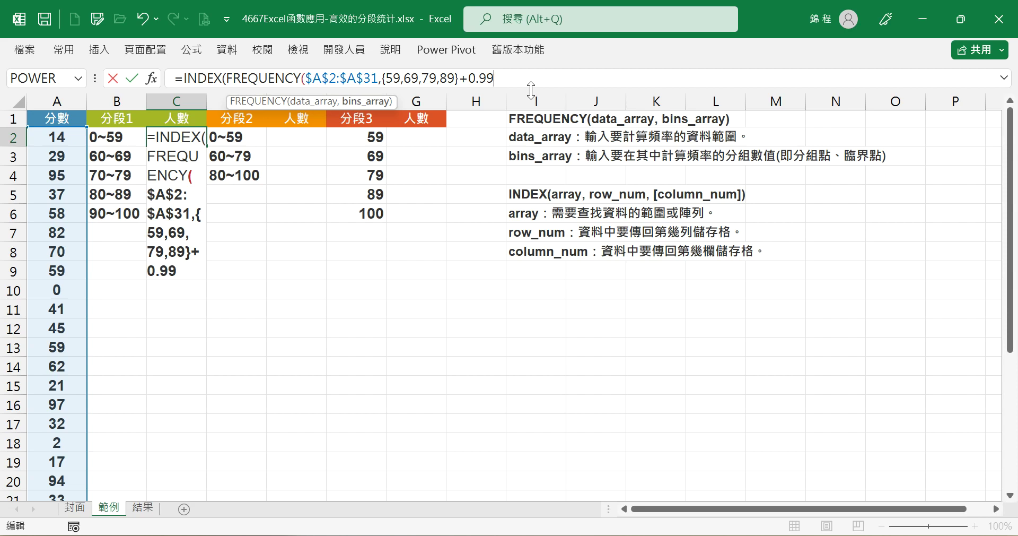
{"action": "type", "text": ")"}
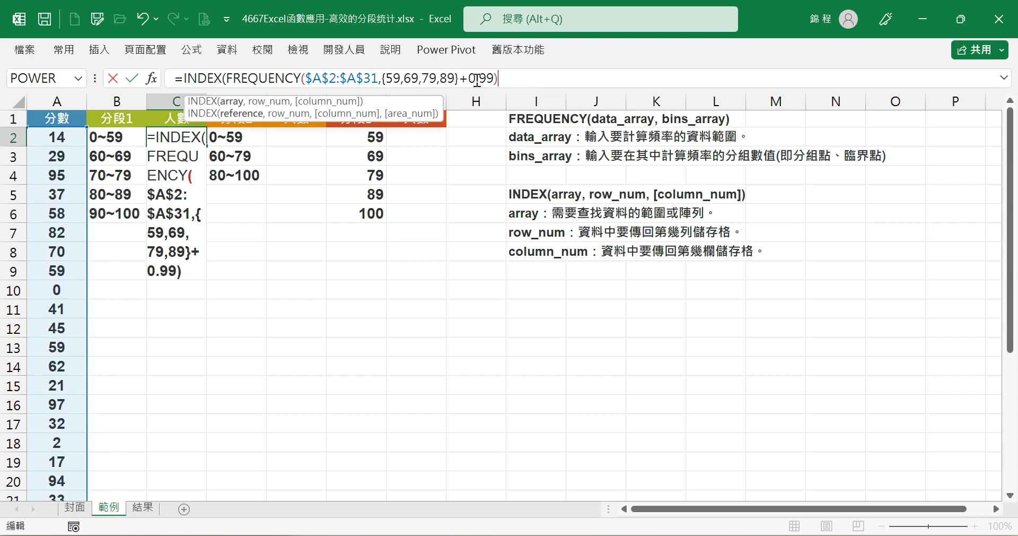
Step: Complete the INDEX formula in C2 with ROW(A1) as the row number and fill it down through C6
{"action": "type", "text": ","}
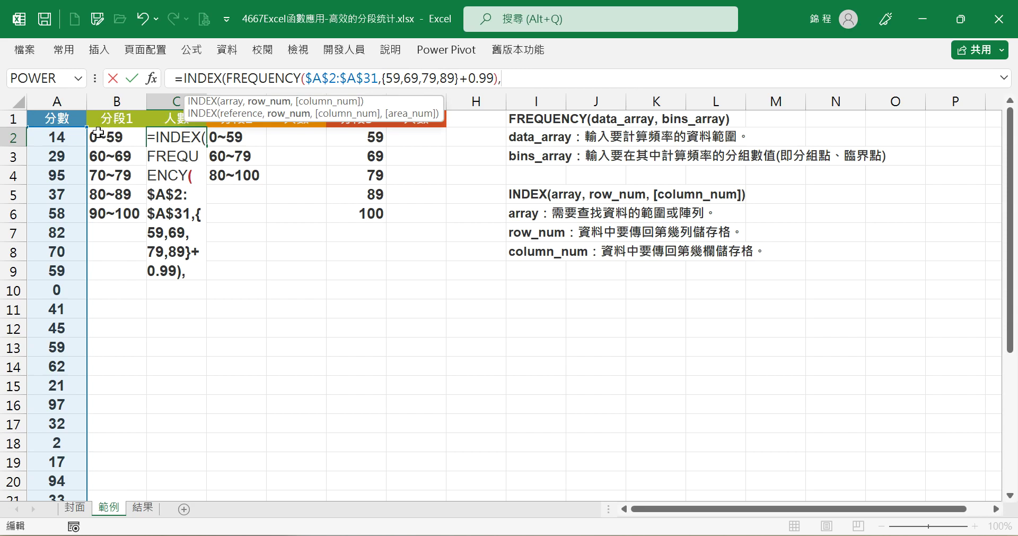
{"action": "type", "text": "R"}
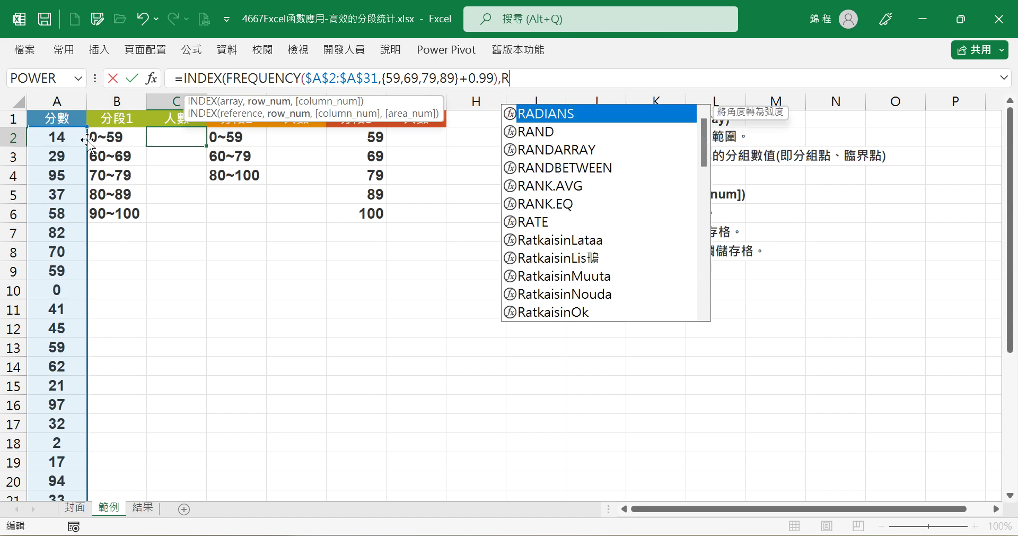
{"action": "type", "text": "OW(A1)"}
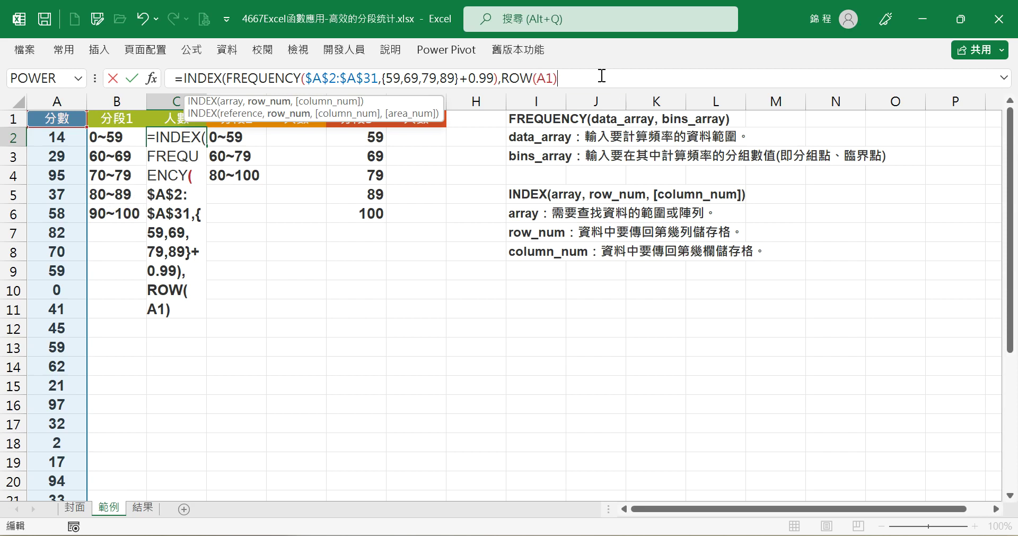
{"action": "type", "text": ")"}
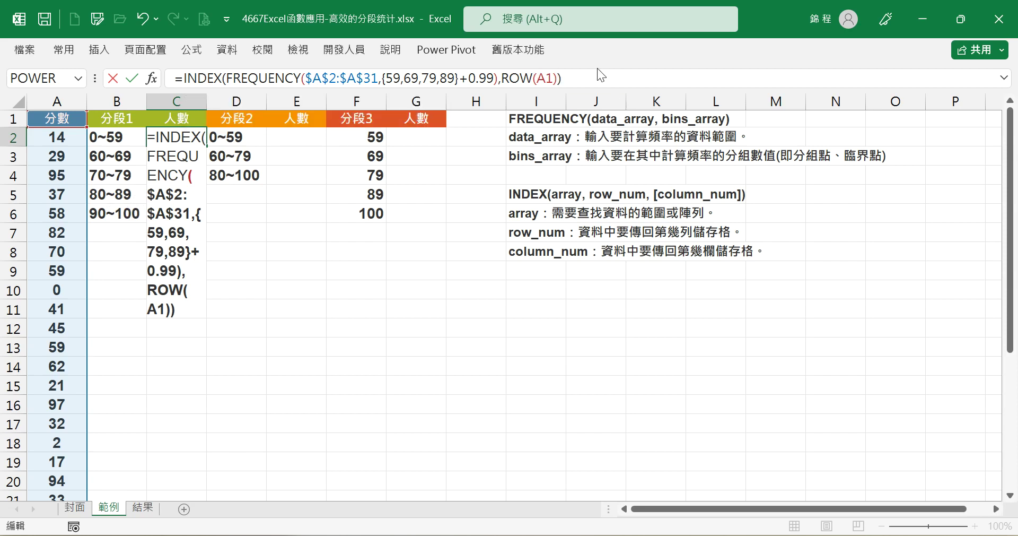
{"action": "key", "text": "Tab"}
{"action": "key", "text": "shift+Tab"}
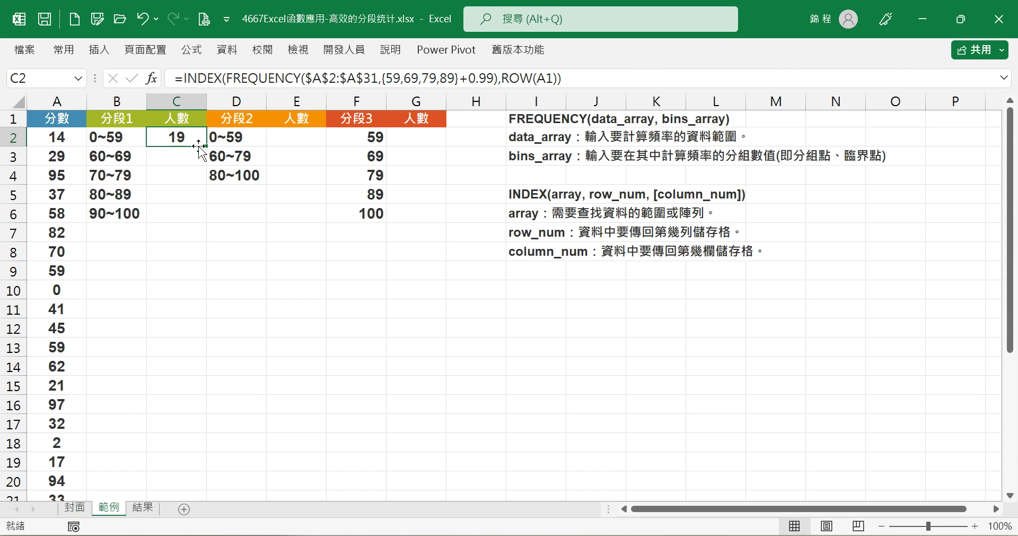
{"action": "left_click_drag", "start_coordinate": [207, 146], "coordinate": [203, 219]}
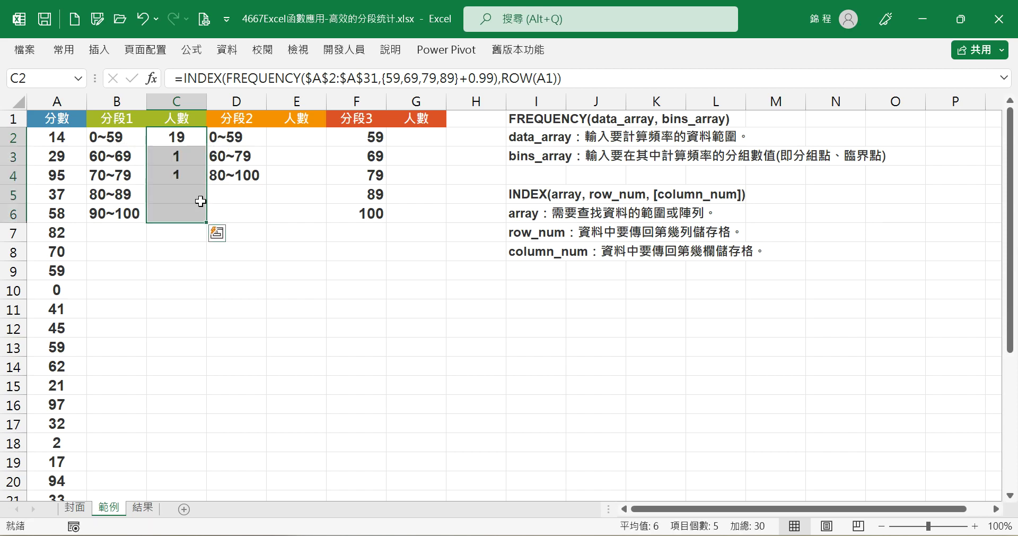
Step: Check the 分段1 counts in column C against the matching scores in column A
{"action": "left_click", "coordinate": [192, 156]}
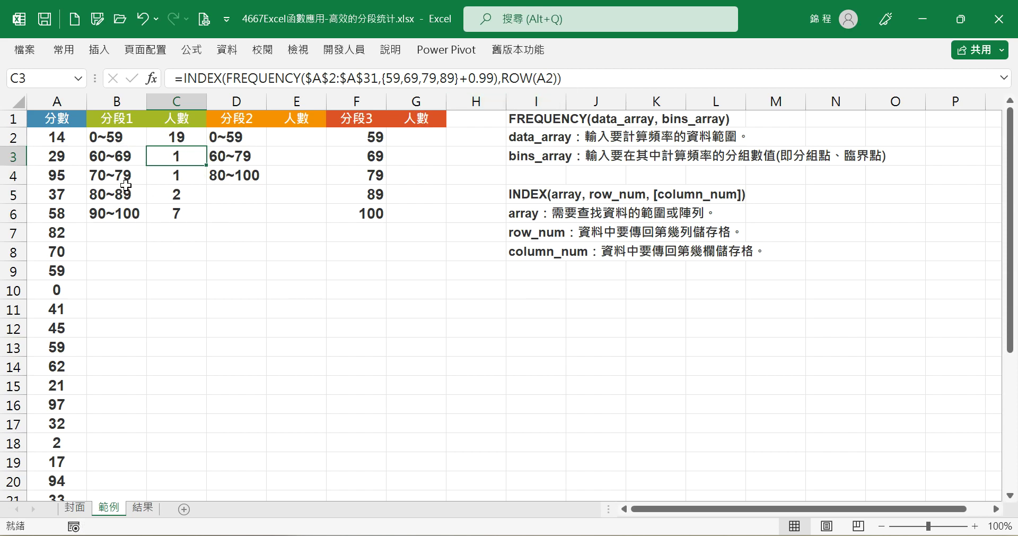
{"action": "left_click", "coordinate": [70, 363]}
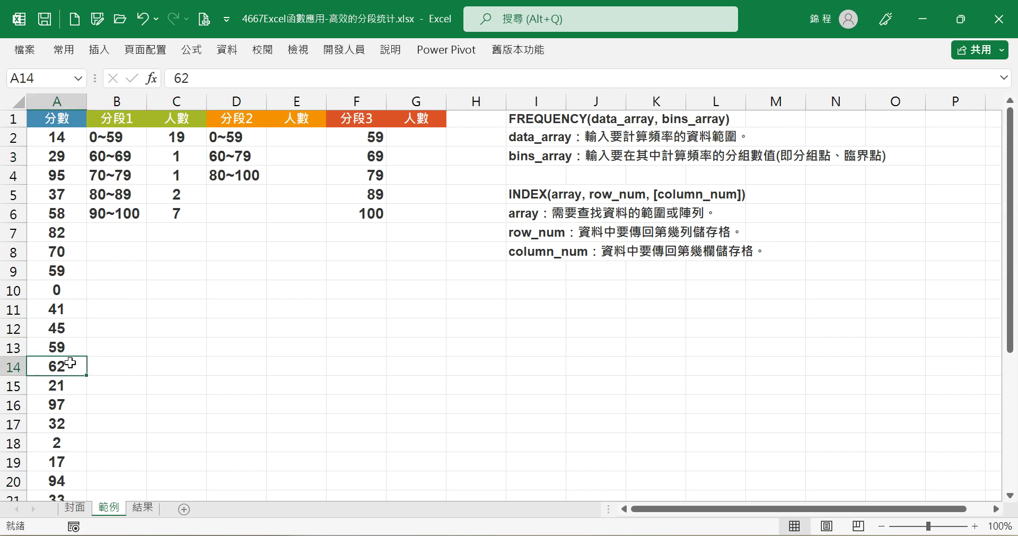
{"action": "scroll", "coordinate": [77, 361], "scroll_direction": "down", "scroll_amount": 4}
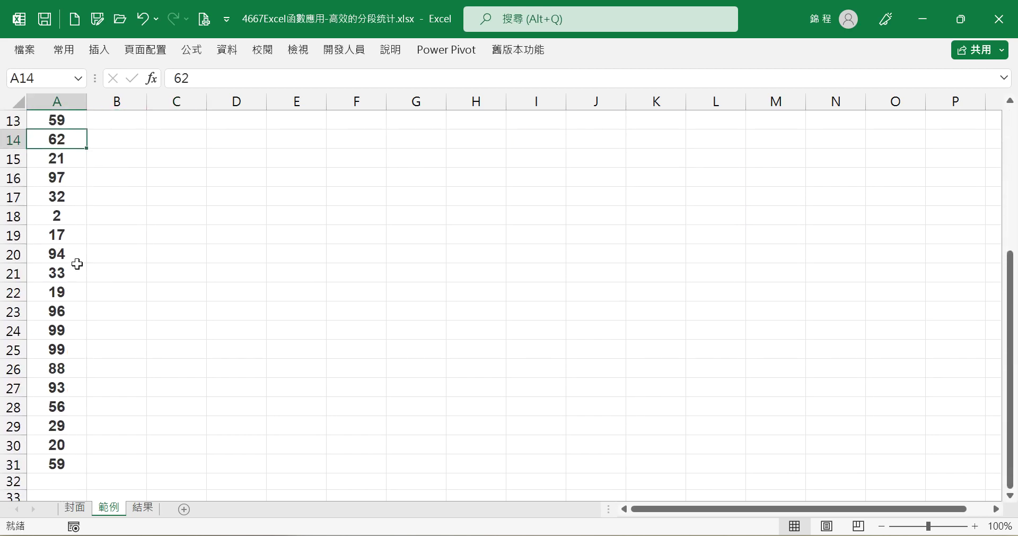
{"action": "scroll", "coordinate": [106, 174], "scroll_direction": "up", "scroll_amount": 4}
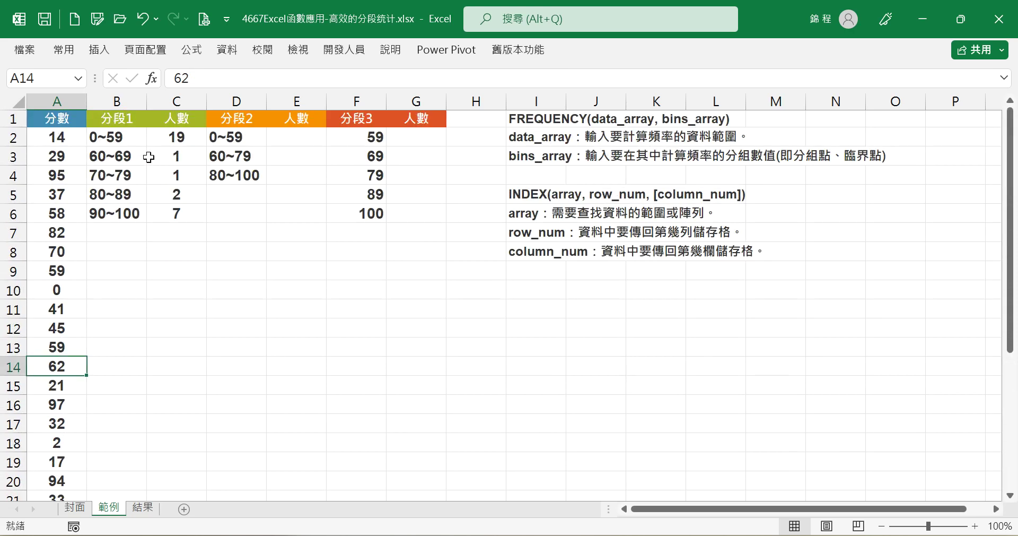
{"action": "left_click", "coordinate": [51, 253]}
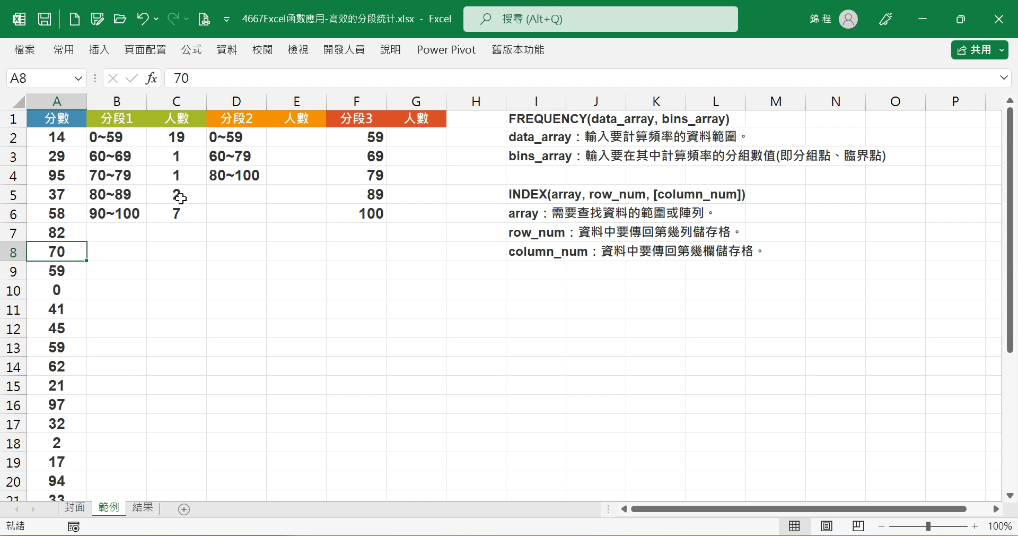
{"action": "left_click", "coordinate": [61, 232]}
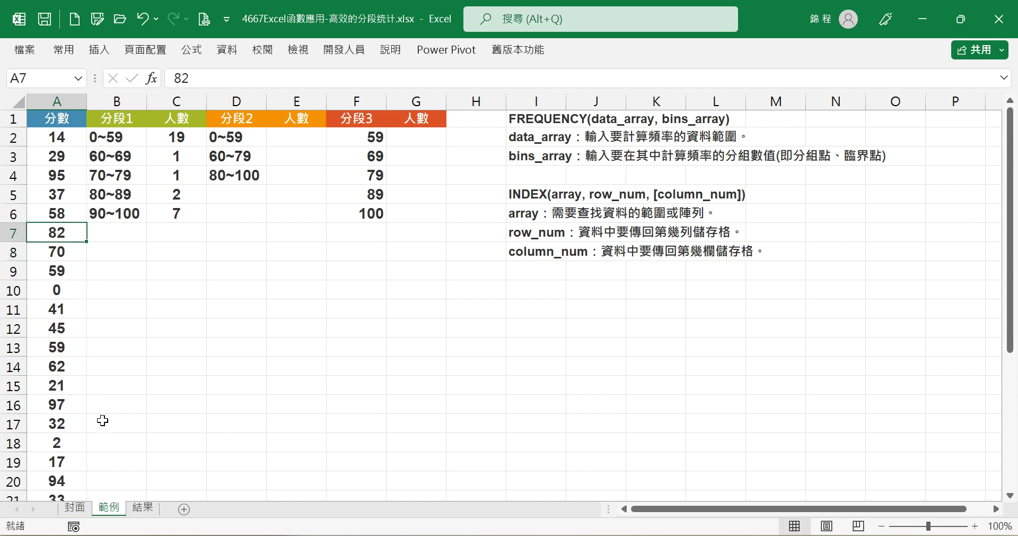
{"action": "scroll", "coordinate": [86, 433], "scroll_direction": "down", "scroll_amount": 1}
{"action": "scroll", "coordinate": [86, 434], "scroll_direction": "down", "scroll_amount": 3}
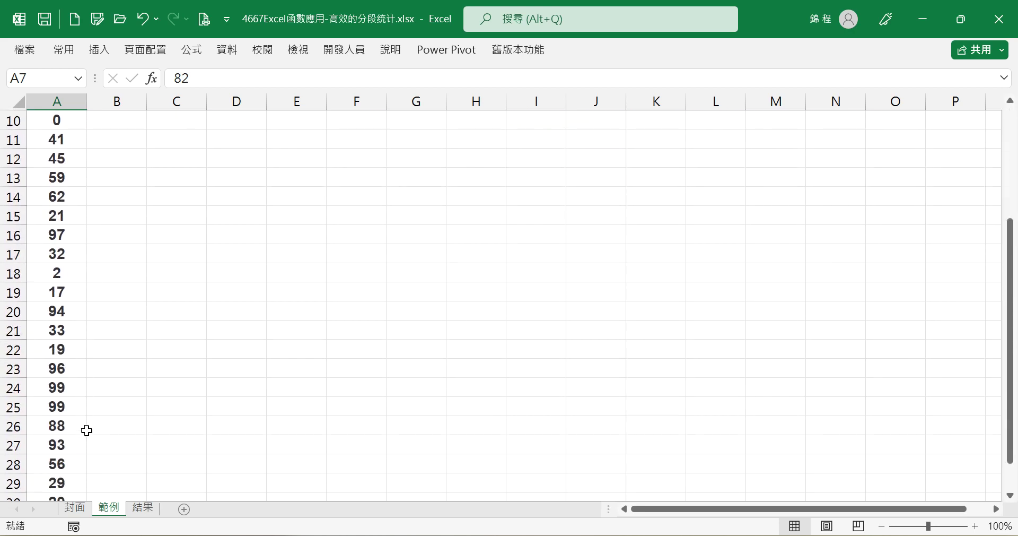
{"action": "left_click", "coordinate": [65, 372]}
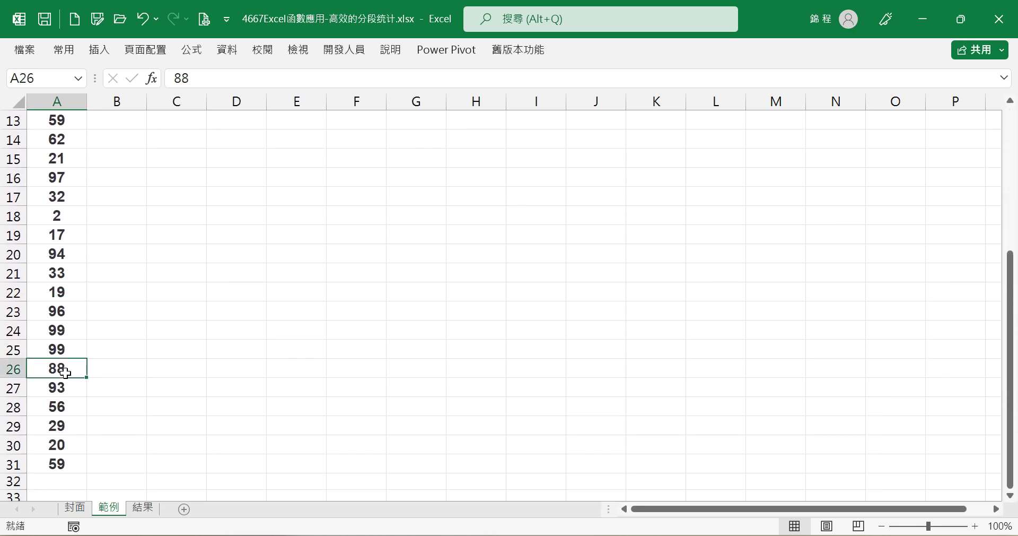
{"action": "scroll", "coordinate": [293, 168], "scroll_direction": "up", "scroll_amount": 4}
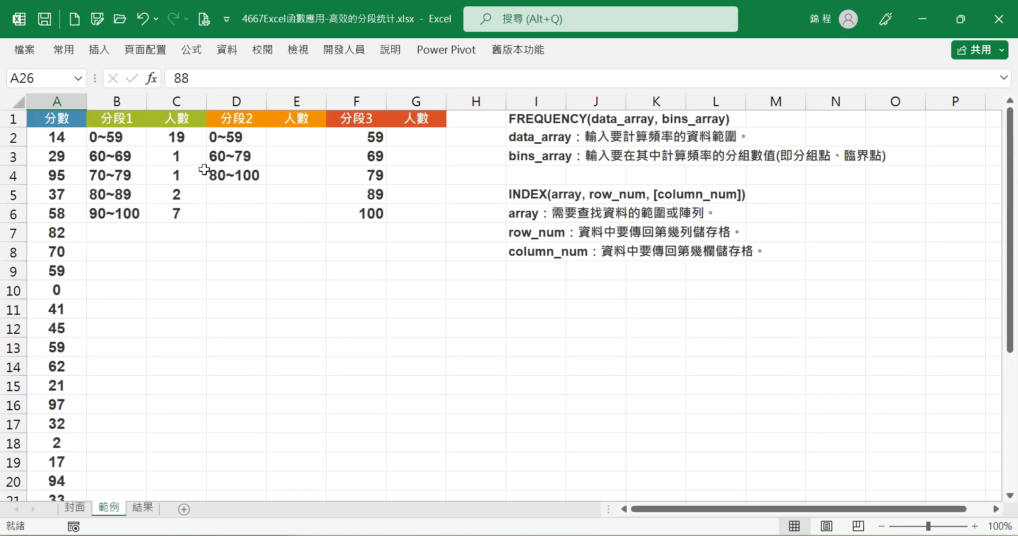
Step: Copy the full INDEX and FREQUENCY formula text from C2 into E2
{"action": "left_click", "coordinate": [180, 141]}
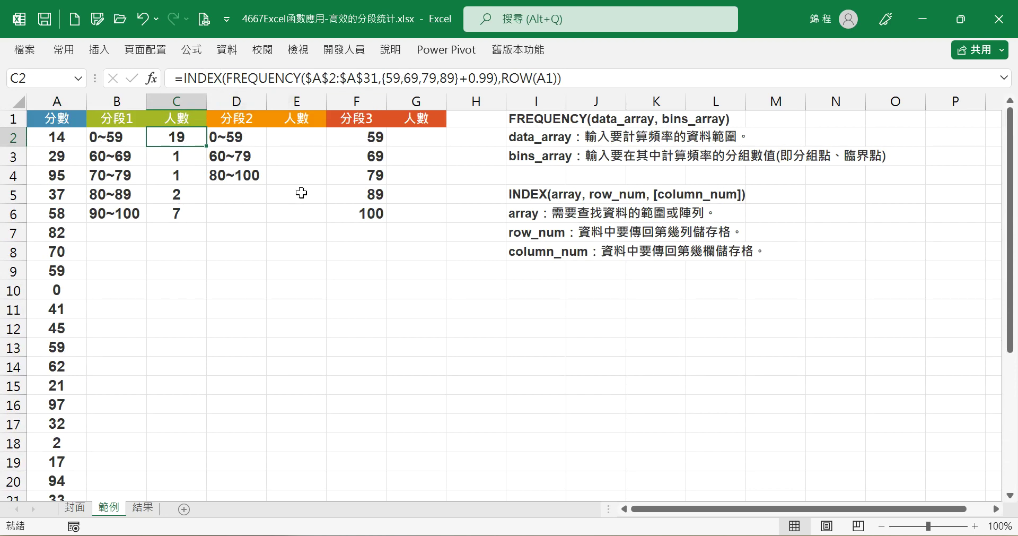
{"action": "left_click_drag", "start_coordinate": [579, 82], "coordinate": [143, 77]}
{"action": "key", "text": "ctrl+c"}
{"action": "key", "text": "ctrl+Return"}
{"action": "left_click", "coordinate": [297, 139]}
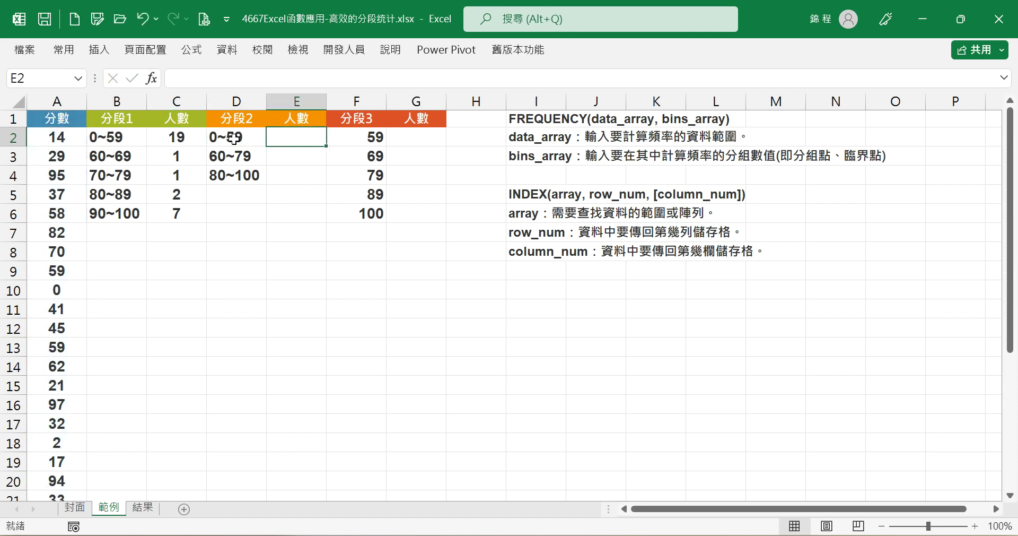
{"action": "left_click", "coordinate": [246, 85]}
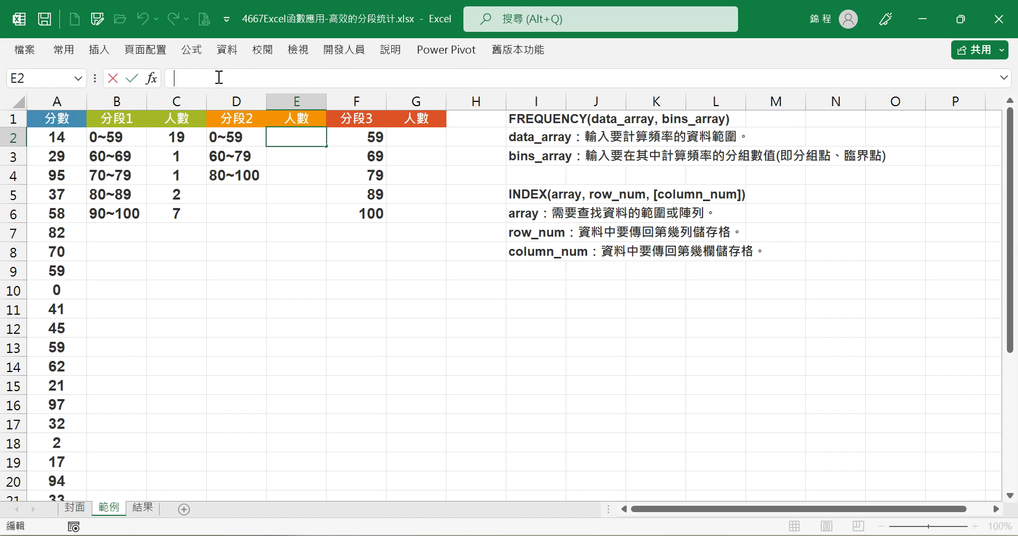
{"action": "key", "text": "ctrl+v"}
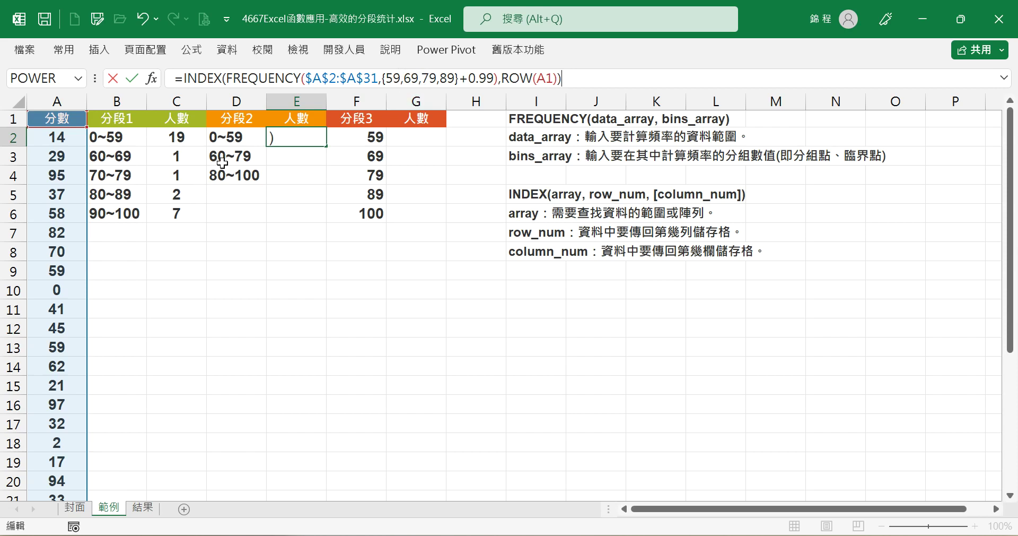
Step: Reduce the bins array in E2's formula to {59,79} and enter the formula
{"action": "left_click", "coordinate": [408, 80]}
{"action": "key", "text": "Delete"}
{"action": "key", "text": "Delete"}
{"action": "key", "text": "Delete"}
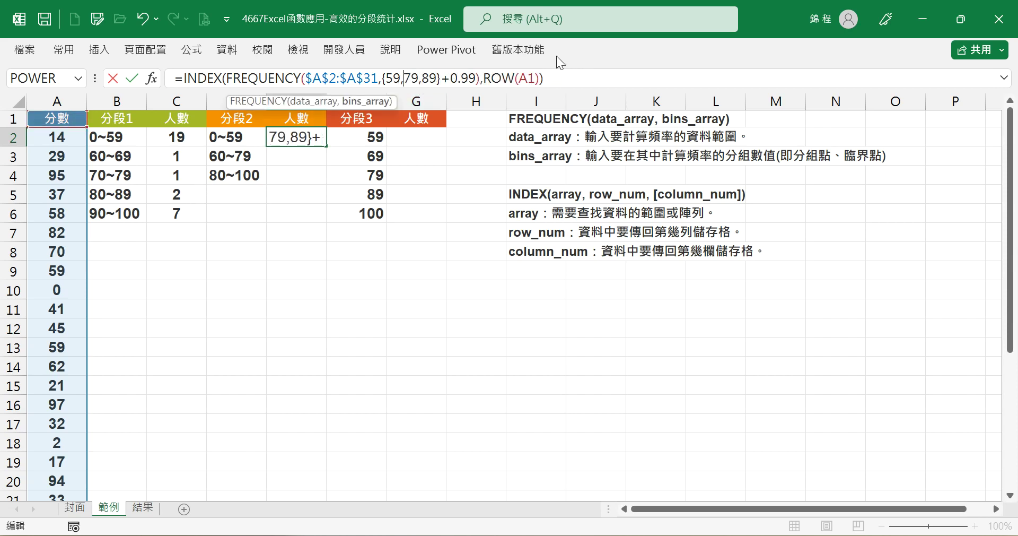
{"action": "key", "text": "Delete"}
{"action": "key", "text": "Delete"}
{"action": "key", "text": "Delete"}
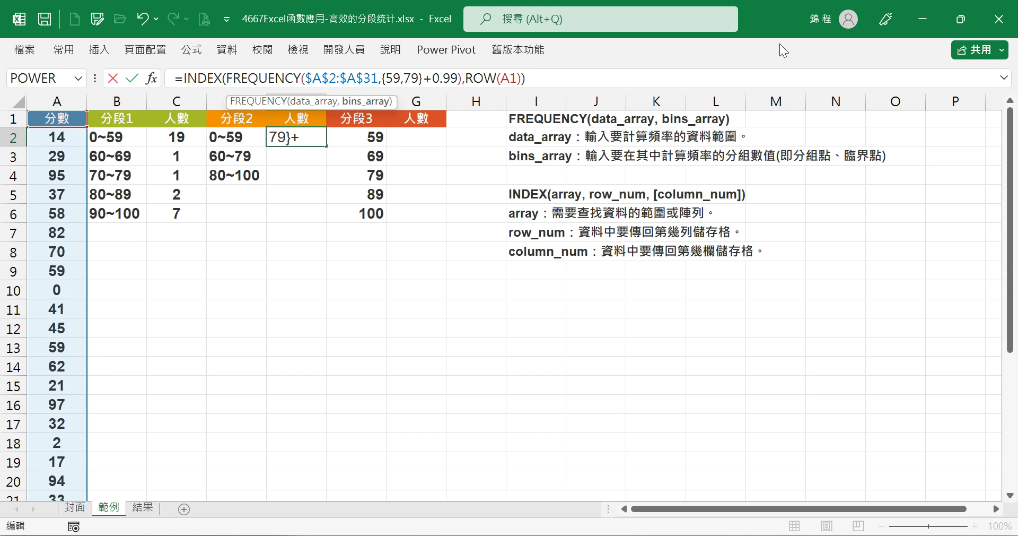
{"action": "key", "text": "Tab"}
Step: Fill the E2 formula down through E4 and review the formula in each 分段2 count cell
{"action": "left_click", "coordinate": [300, 139]}
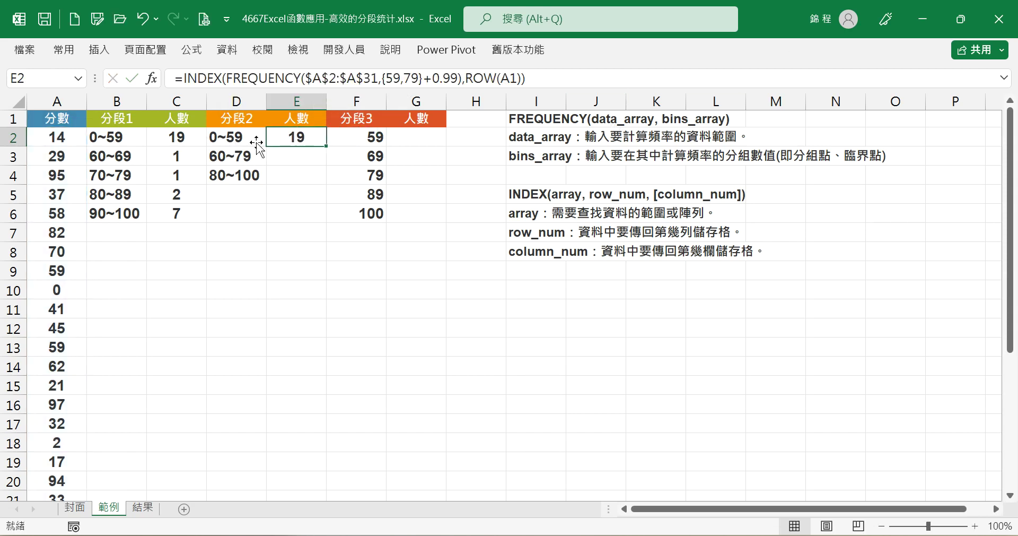
{"action": "left_click_drag", "start_coordinate": [326, 145], "coordinate": [323, 187]}
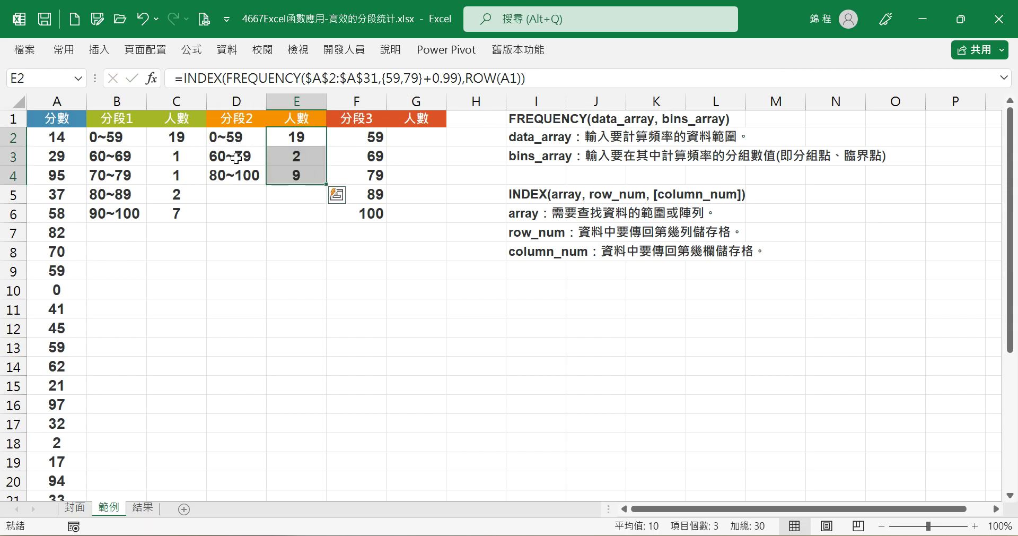
{"action": "left_click", "coordinate": [296, 158]}
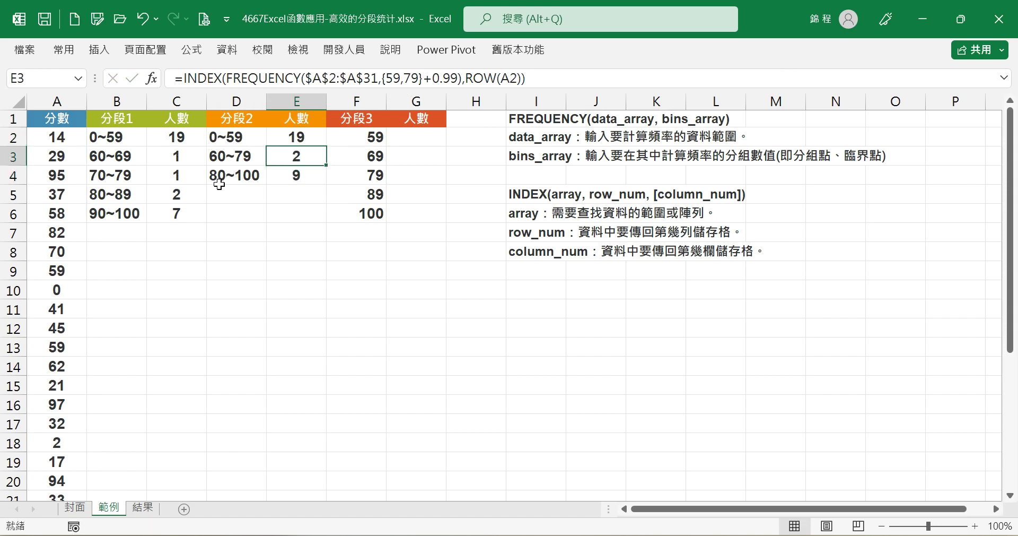
{"action": "left_click", "coordinate": [322, 178]}
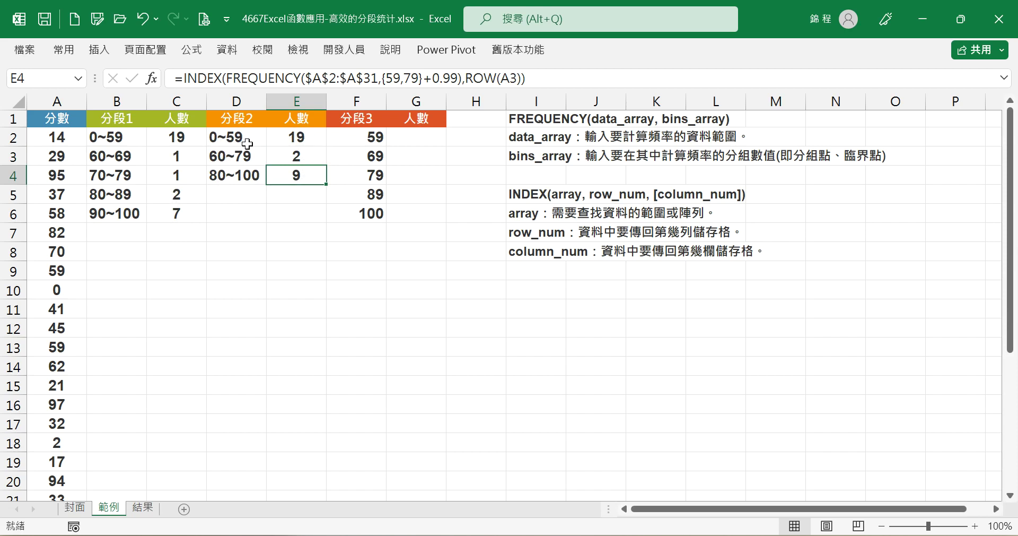
{"action": "left_click", "coordinate": [317, 139]}
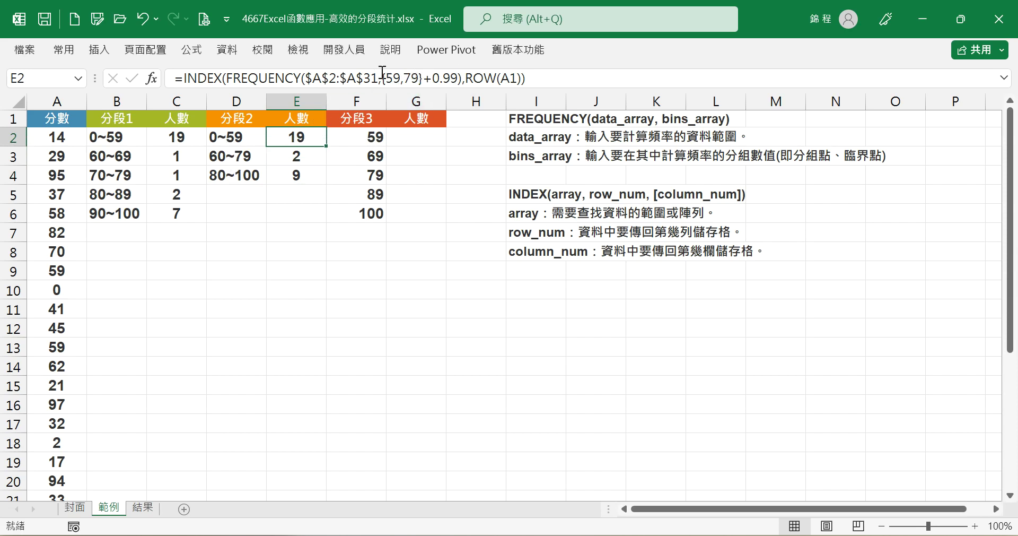
Step: Start a FREQUENCY formula in G2 with the absolute range $A$2:$A$31 as its data array
{"action": "left_click", "coordinate": [373, 141]}
{"action": "left_click", "coordinate": [416, 137]}
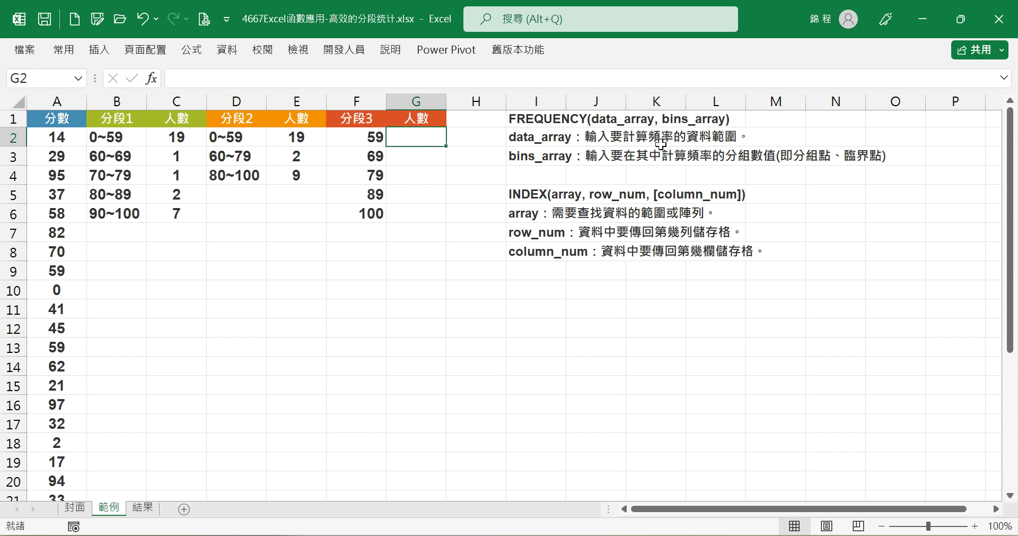
{"action": "type", "text": "=FREQUEncy"}
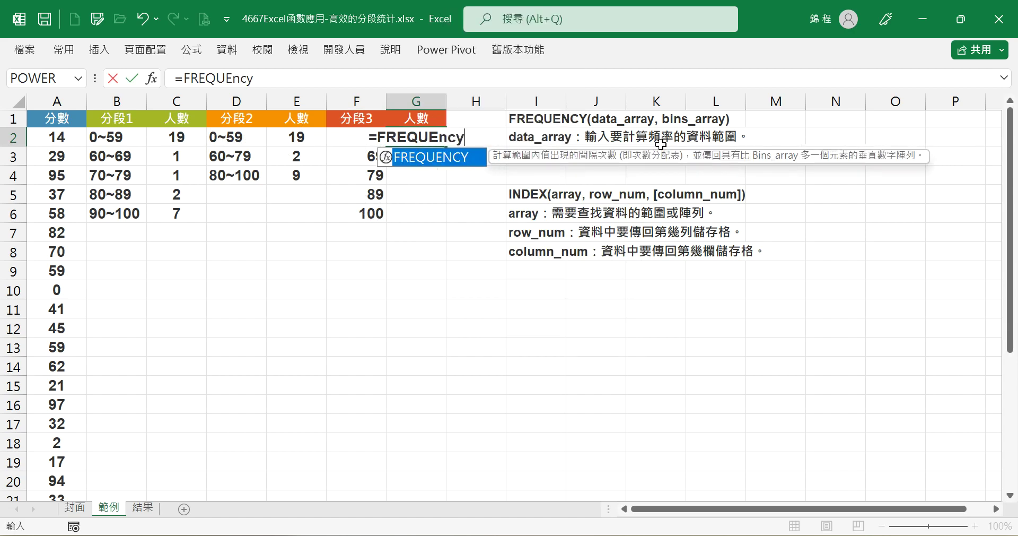
{"action": "type", "text": "("}
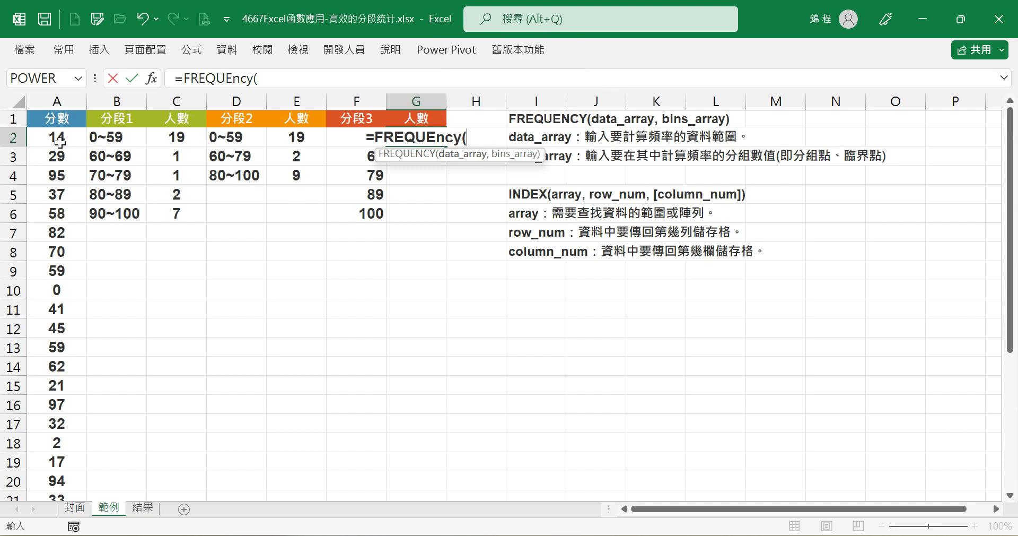
{"action": "type", "text": "a2:a31"}
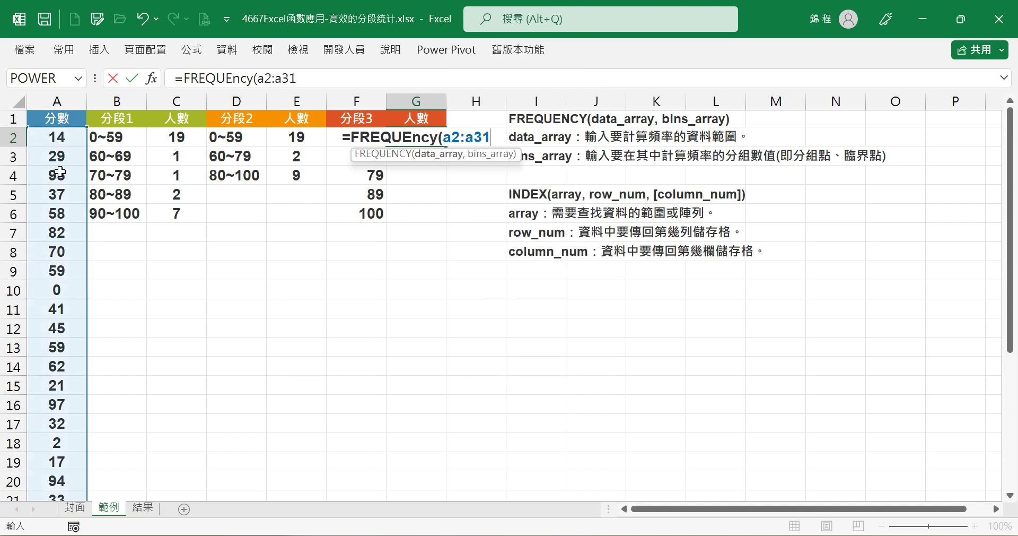
{"action": "key", "text": "F4"}
{"action": "left_click", "coordinate": [262, 79]}
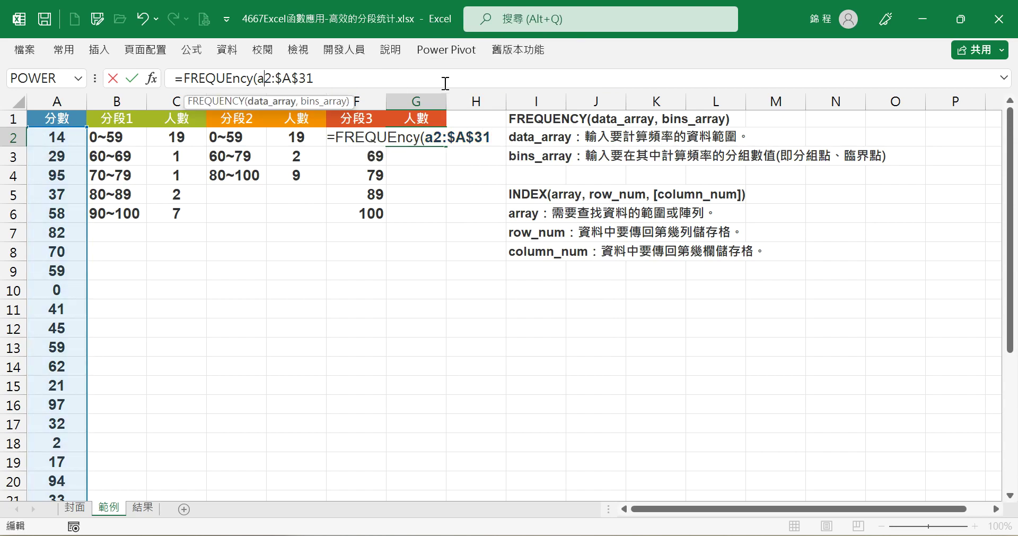
{"action": "key", "text": "F4"}
{"action": "left_click", "coordinate": [401, 86]}
{"action": "type", "text": ","}
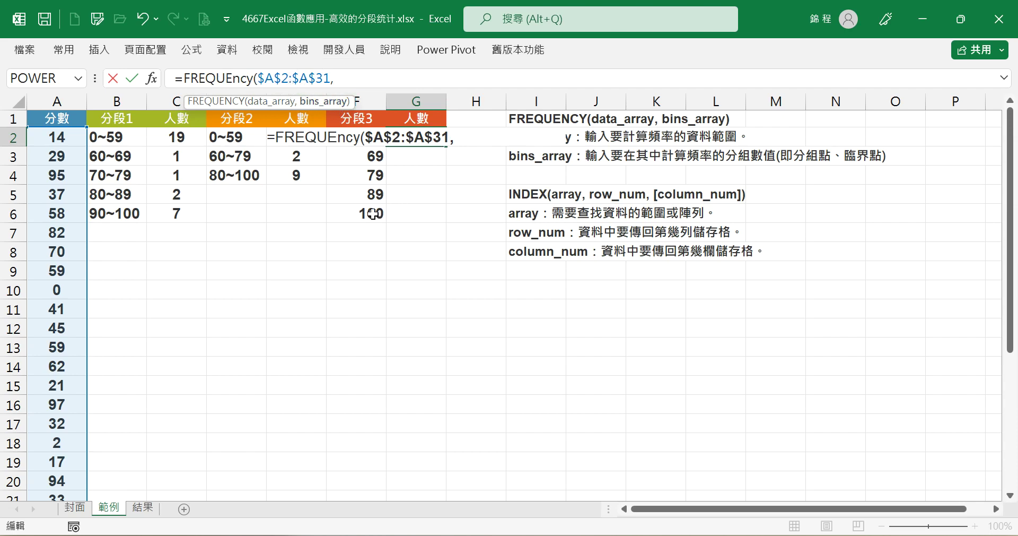
Step: Add the absolute range $F$2:$F$6 as the bins array and complete the FREQUENCY formula in G2
{"action": "left_click_drag", "start_coordinate": [368, 217], "coordinate": [367, 132]}
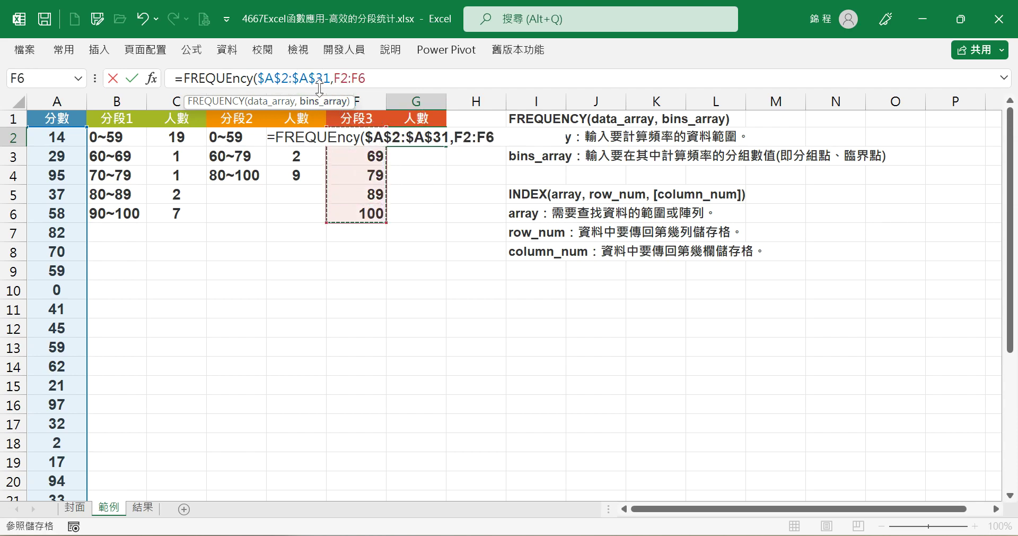
{"action": "key", "text": "F4"}
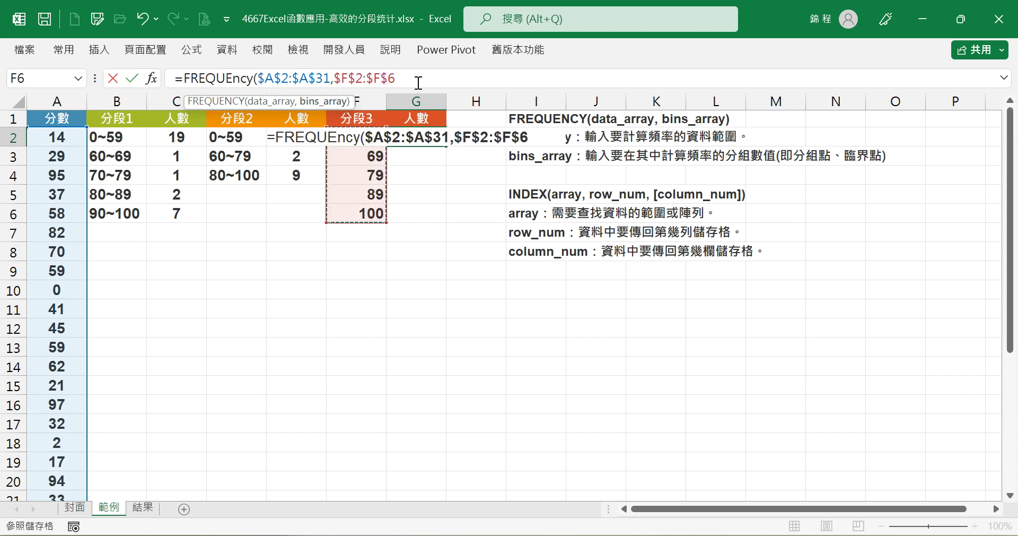
{"action": "type", "text": ")"}
{"action": "key", "text": "Tab"}
{"action": "left_click", "coordinate": [430, 140]}
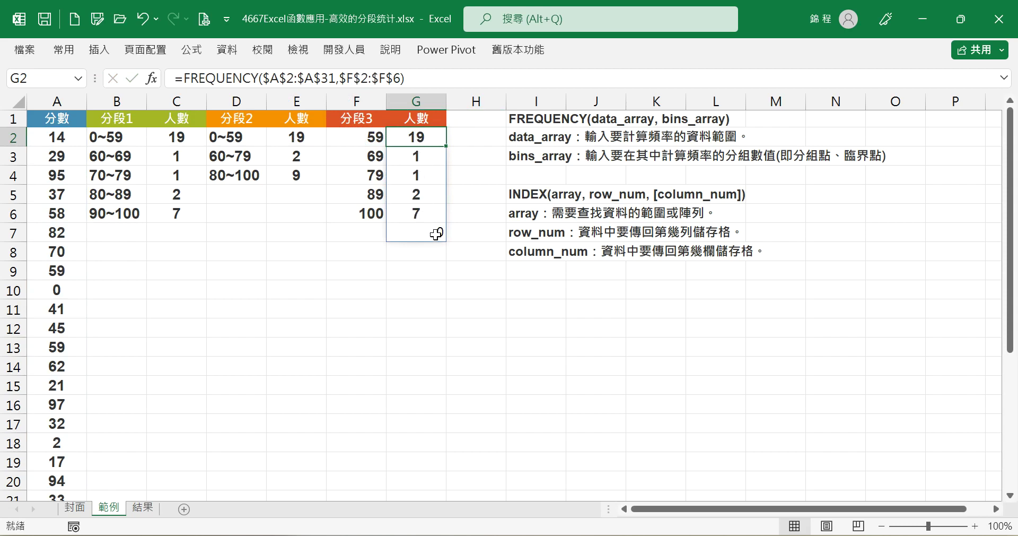
Step: Copy the cell formatting of E4 onto G7
{"action": "left_click", "coordinate": [296, 172]}
{"action": "left_click", "coordinate": [64, 49]}
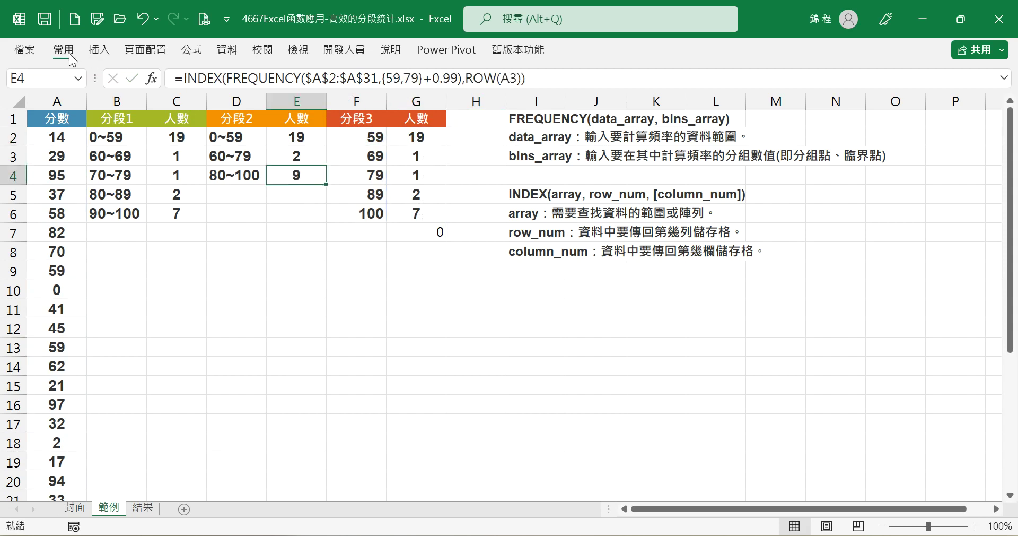
{"action": "left_click", "coordinate": [101, 115]}
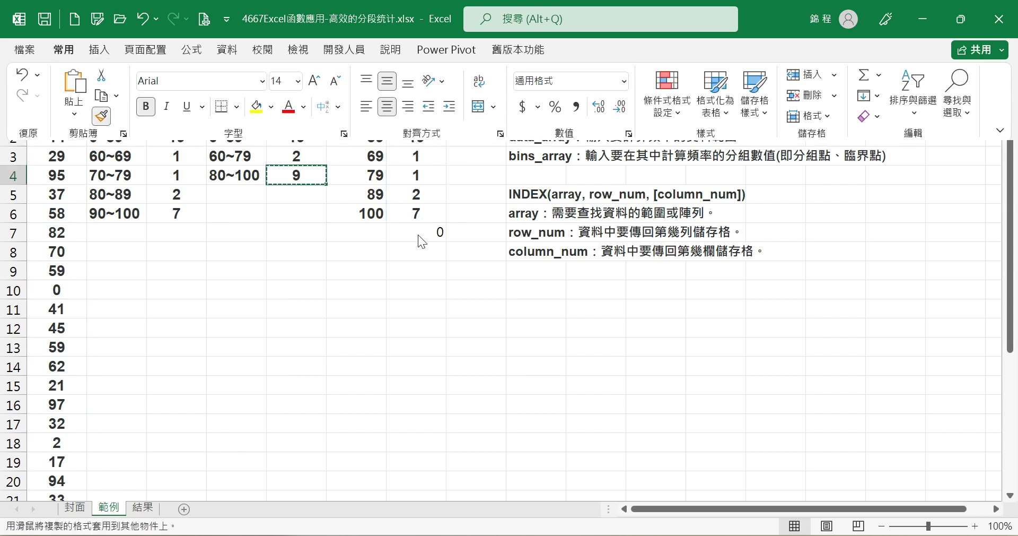
{"action": "left_click", "coordinate": [418, 234]}
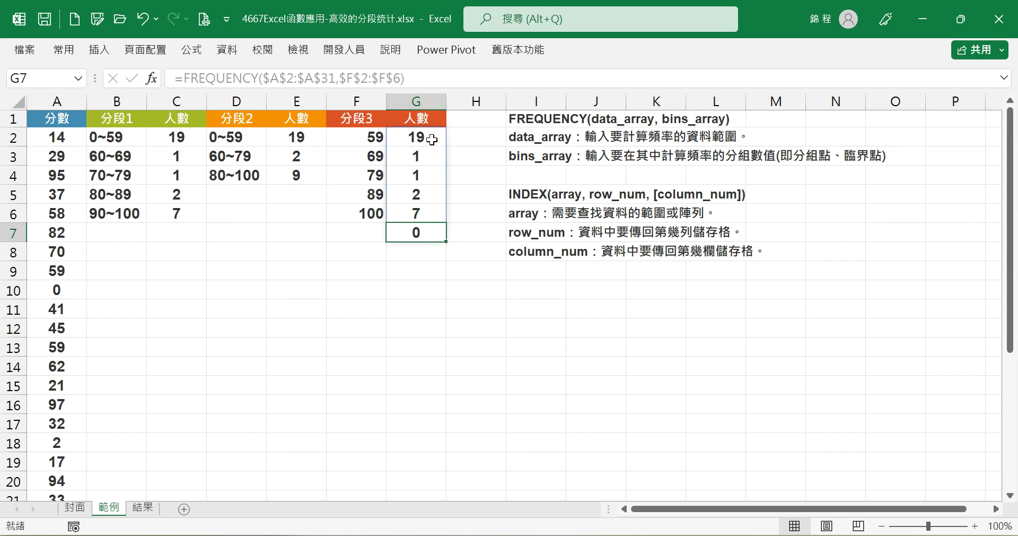
Step: Copy the FREQUENCY formula text from G2 and leave the cell without changing it
{"action": "left_click", "coordinate": [393, 128]}
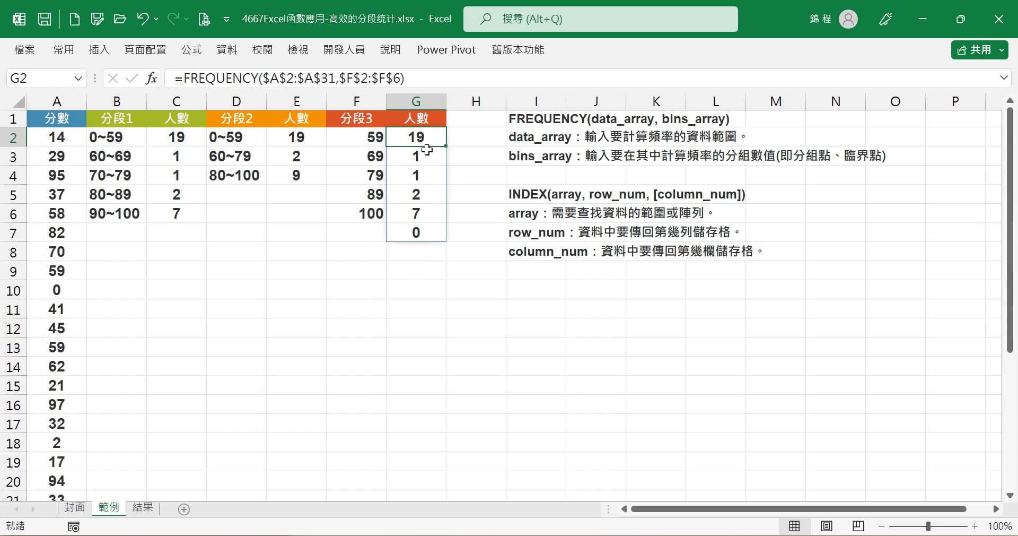
{"action": "left_click_drag", "start_coordinate": [424, 80], "coordinate": [142, 62]}
{"action": "key", "text": "ctrl+c"}
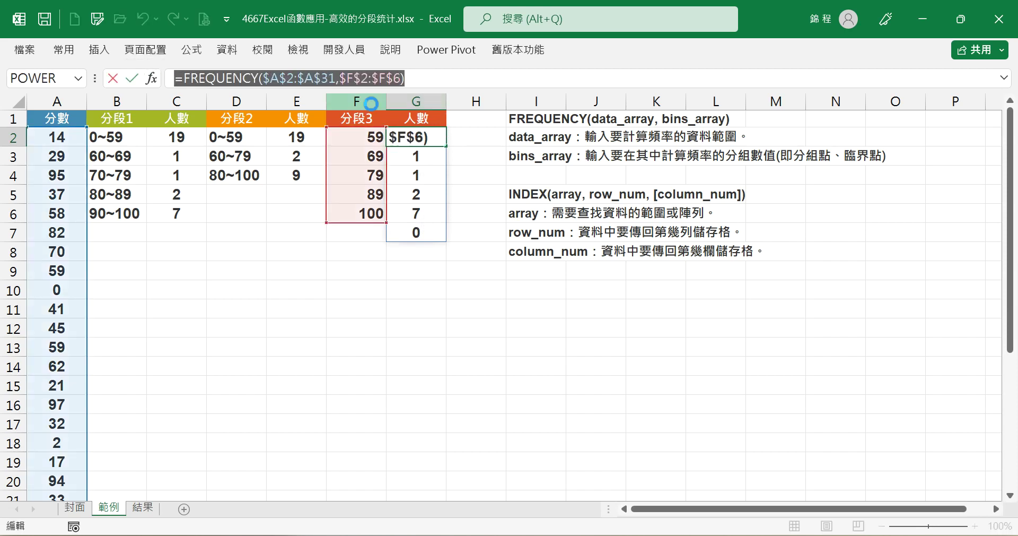
{"action": "key", "text": "Escape"}
Step: Clear all contents and formatting from the spilled results in G2:G7
{"action": "left_click_drag", "start_coordinate": [427, 141], "coordinate": [419, 233]}
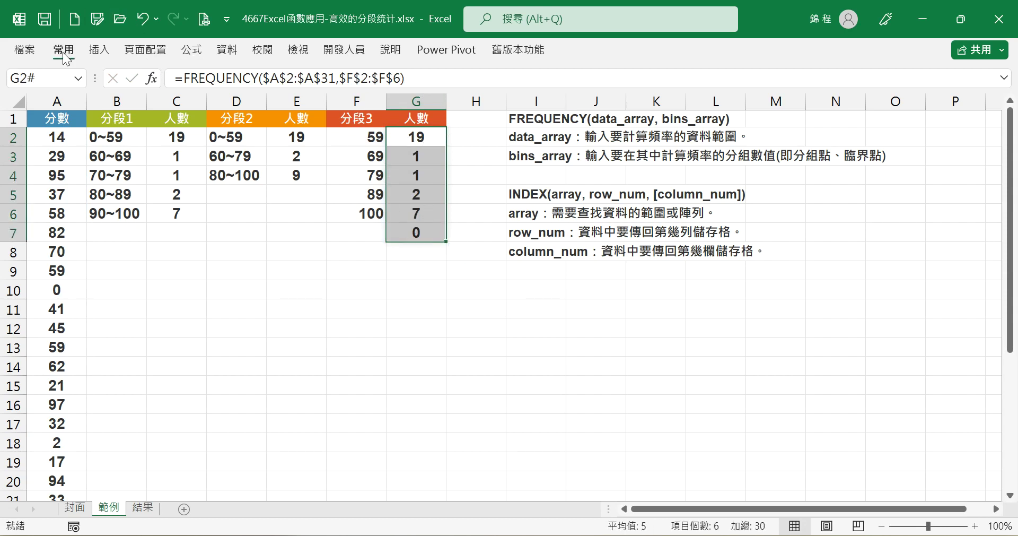
{"action": "left_click", "coordinate": [64, 49]}
{"action": "left_click", "coordinate": [872, 115]}
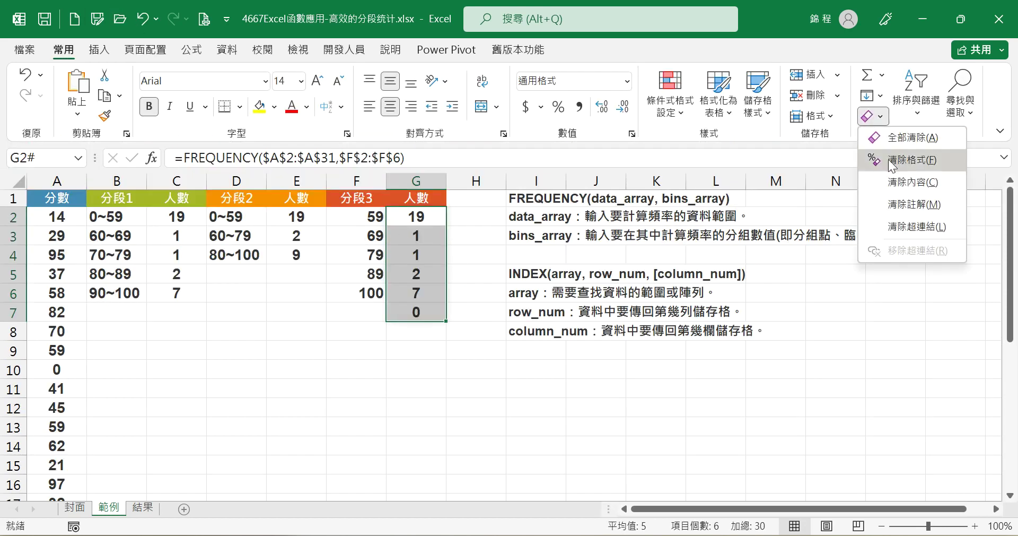
{"action": "left_click", "coordinate": [890, 144]}
{"action": "left_click", "coordinate": [432, 215]}
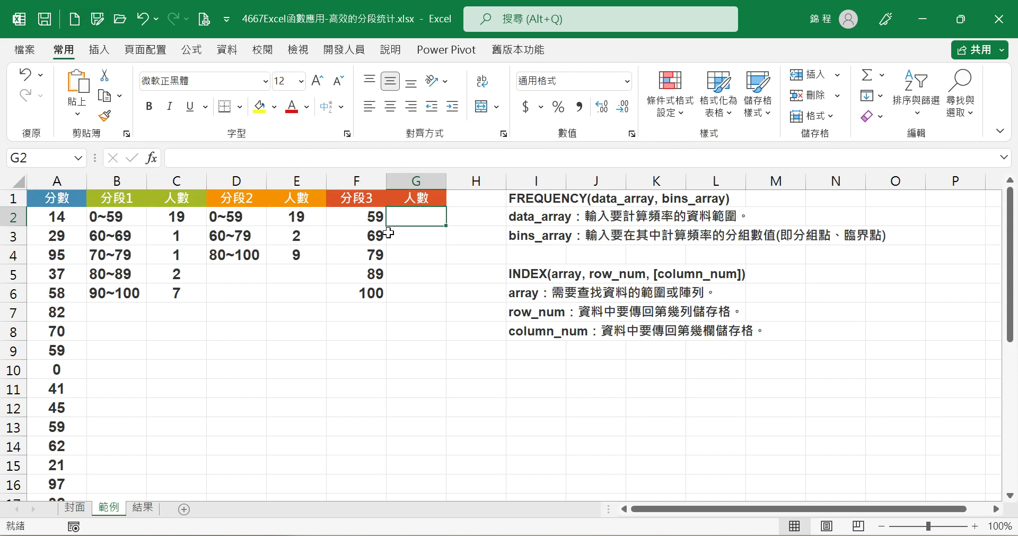
Step: Enter the copied formula =FREQUENCY($A$2:$A$31,$F$2:$F$6) as a legacy array formula across G2:G6
{"action": "left_click_drag", "start_coordinate": [422, 218], "coordinate": [420, 295]}
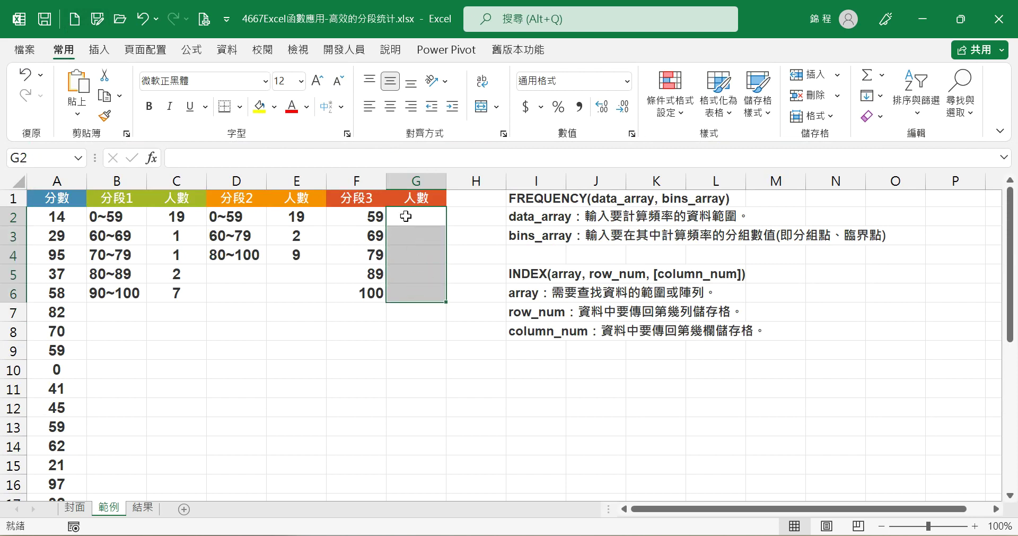
{"action": "left_click", "coordinate": [286, 158]}
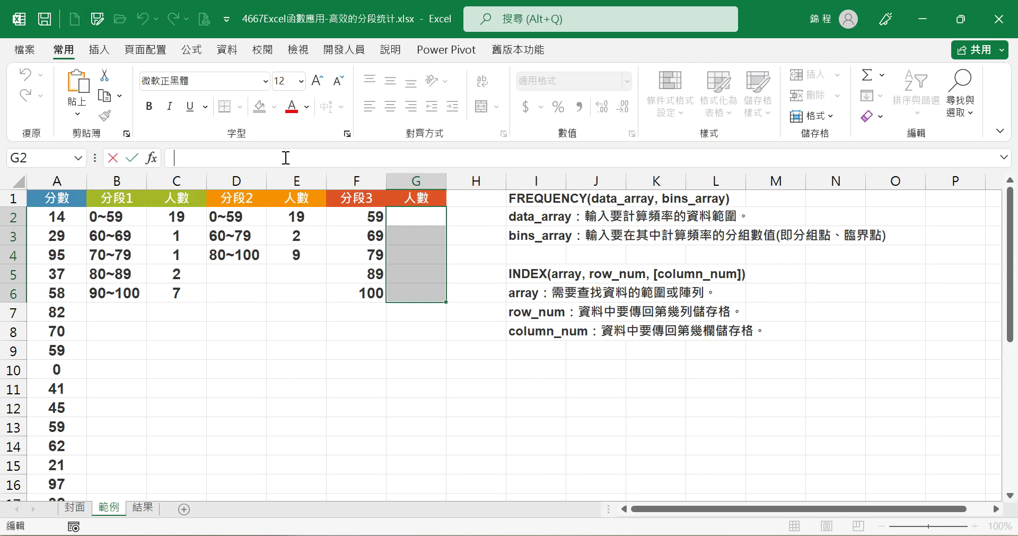
{"action": "key", "text": "ctrl+v"}
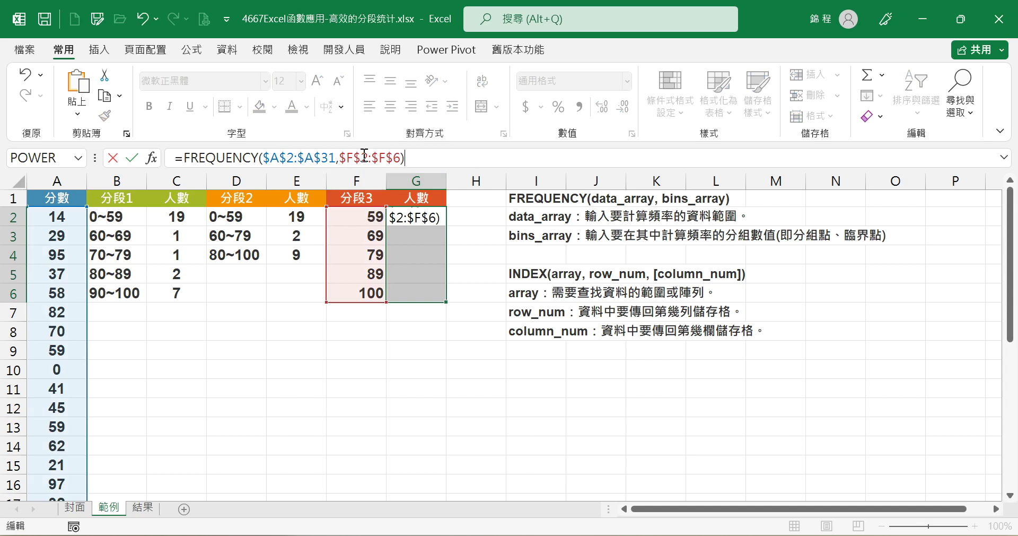
{"action": "key", "text": "ctrl+shift+Return"}
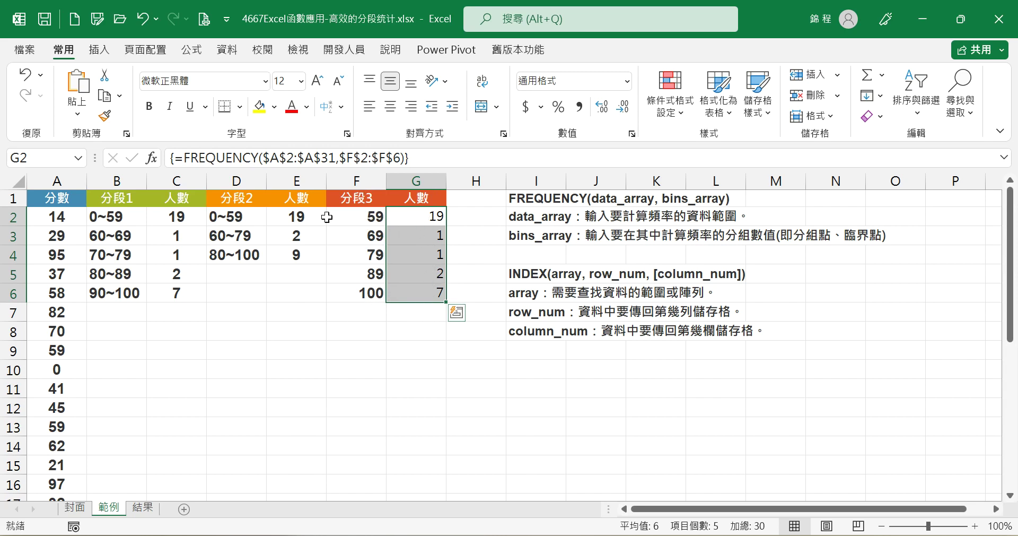
Step: Apply the cell formatting of E2 to the array results in G2:G6
{"action": "left_click", "coordinate": [306, 214]}
{"action": "left_click", "coordinate": [104, 115]}
{"action": "mouse_move", "coordinate": [424, 217]}
{"action": "left_mouse_down"}
{"action": "mouse_move", "coordinate": [453, 280]}
{"action": "mouse_move", "coordinate": [436, 293]}
{"action": "left_mouse_up"}
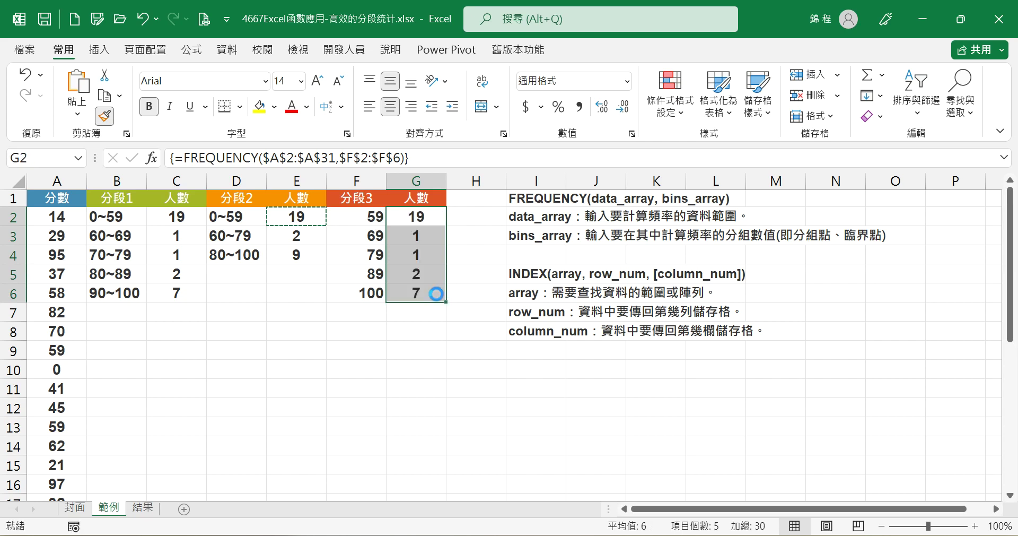
{"action": "left_click", "coordinate": [434, 217]}
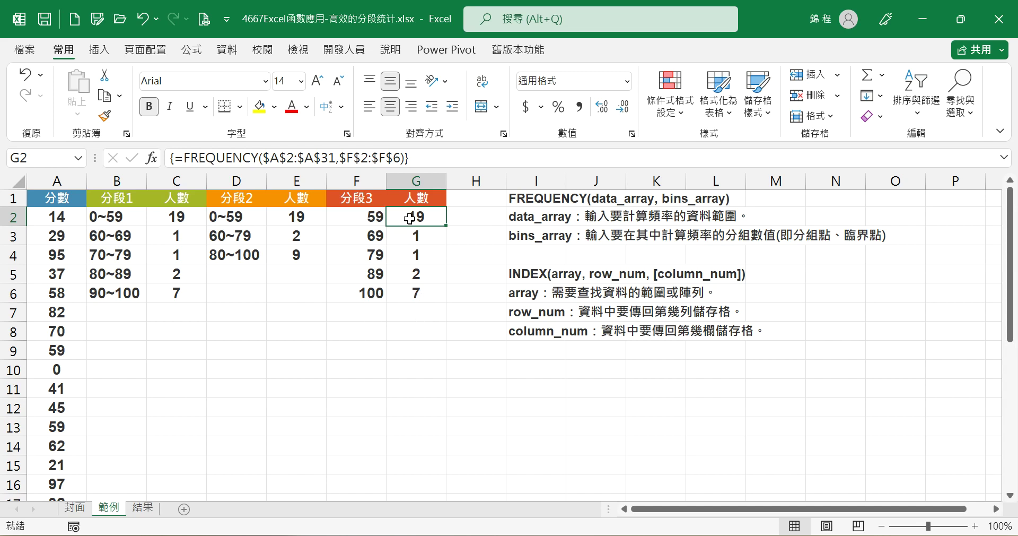
{"action": "left_click_drag", "start_coordinate": [411, 241], "coordinate": [415, 290]}
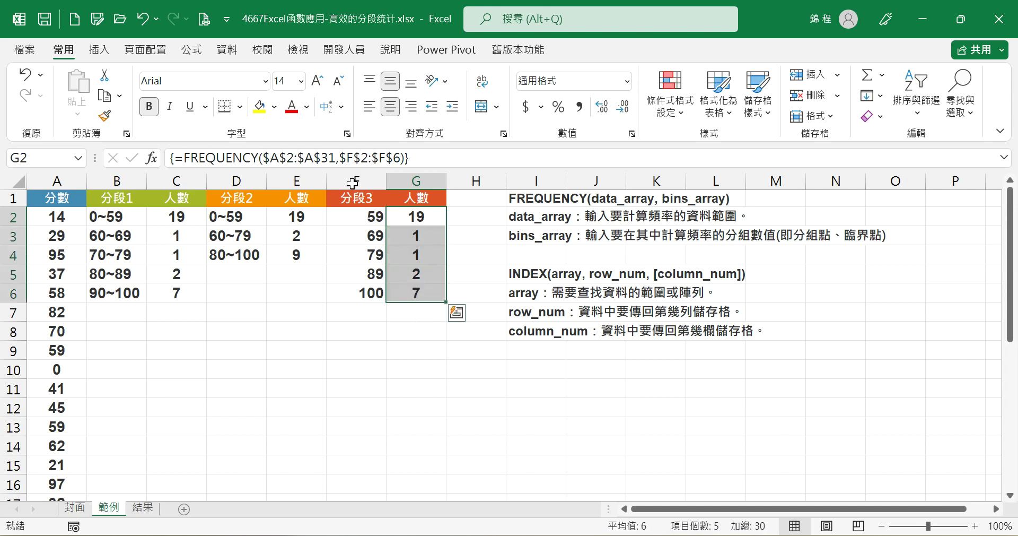